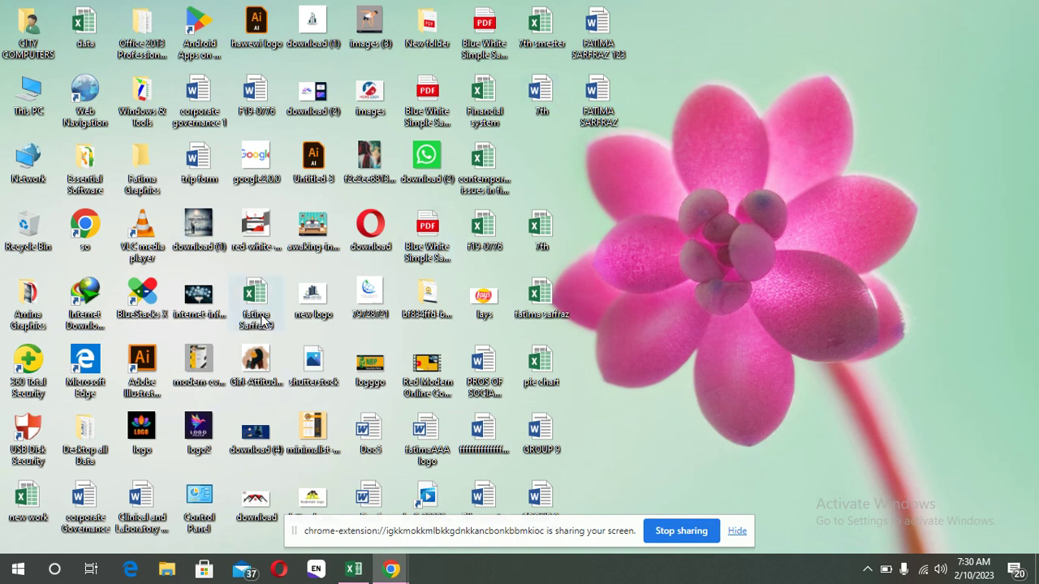
- Open the spreadsheet saved on the desktop in Excel and create a new blank workbook
double_click(258, 308)
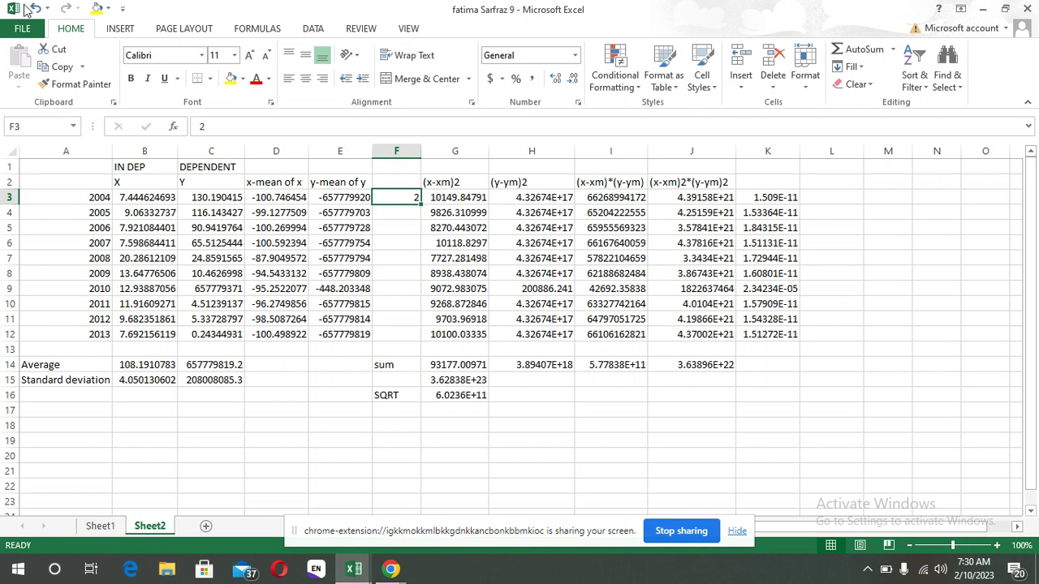
click(24, 29)
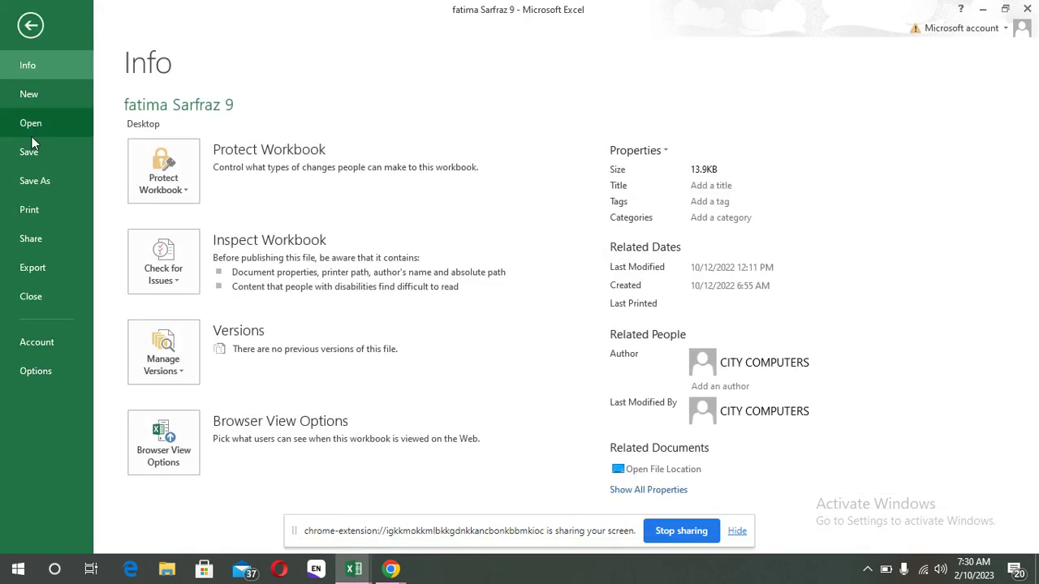
click(29, 95)
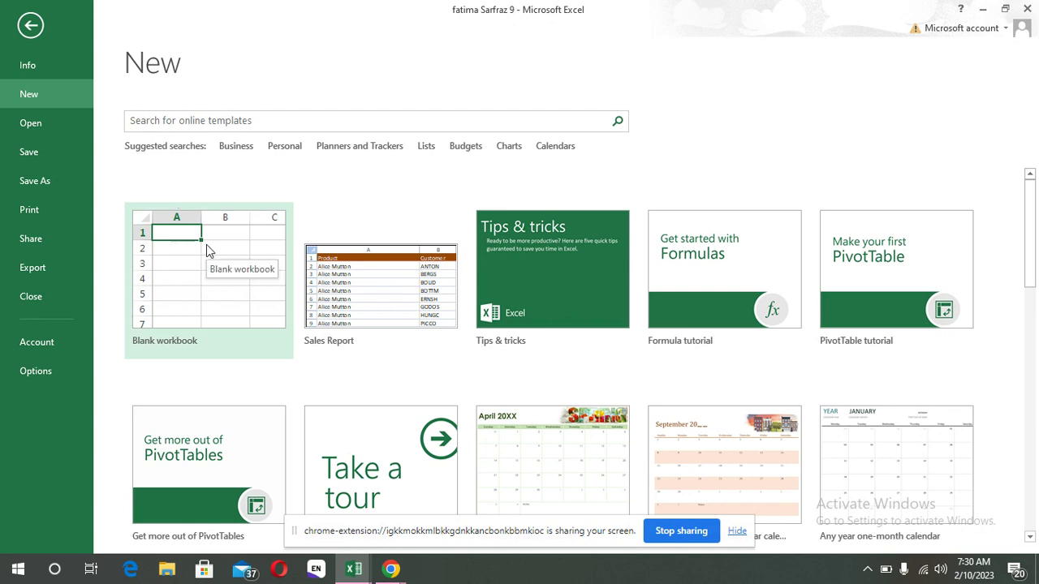
click(213, 254)
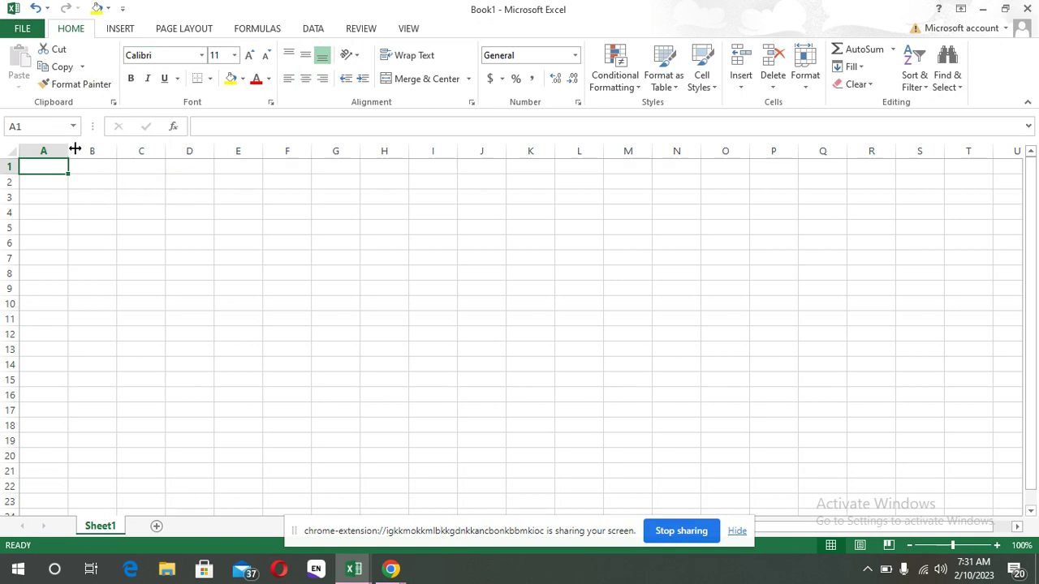
- Look through the available insert, page layout, formula and data commands, including the list of Data Analysis tools
click(134, 28)
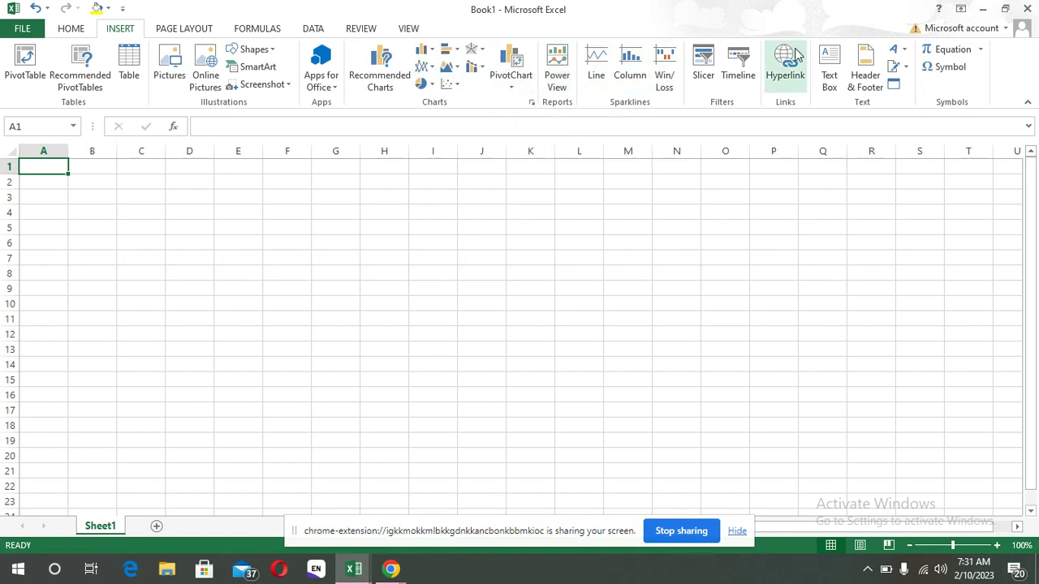
click(182, 29)
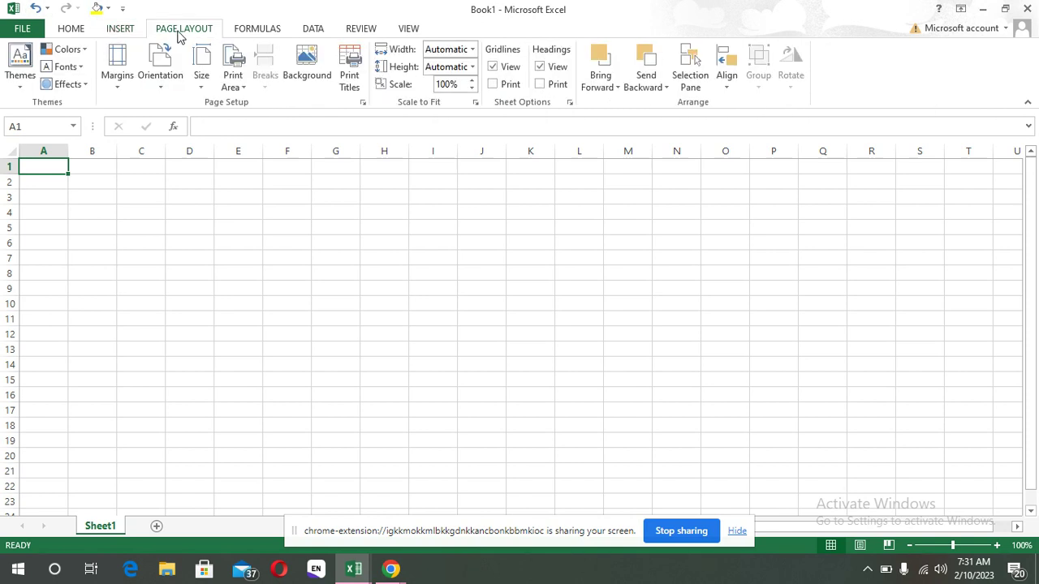
click(261, 31)
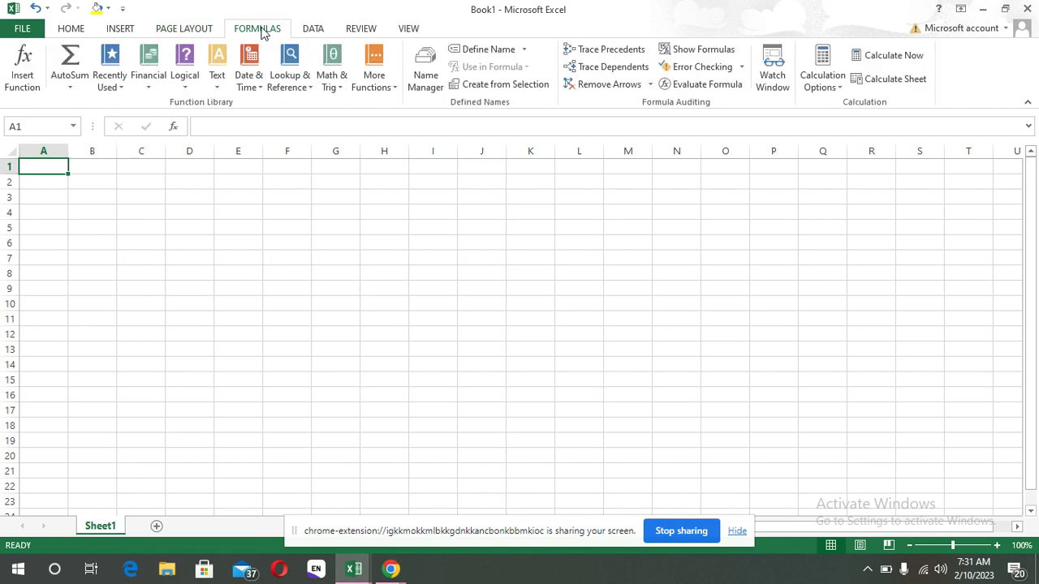
click(315, 30)
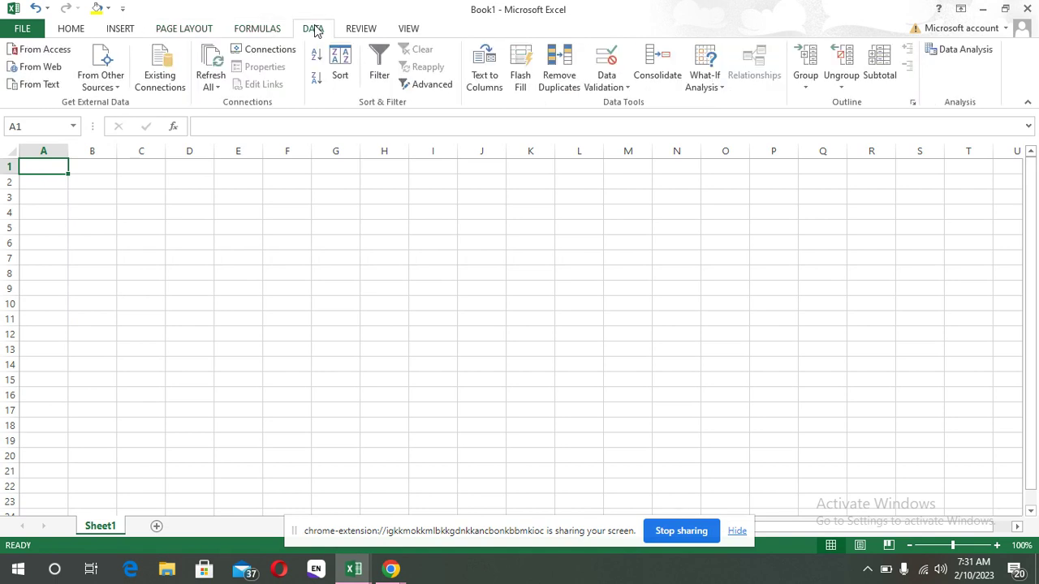
click(960, 52)
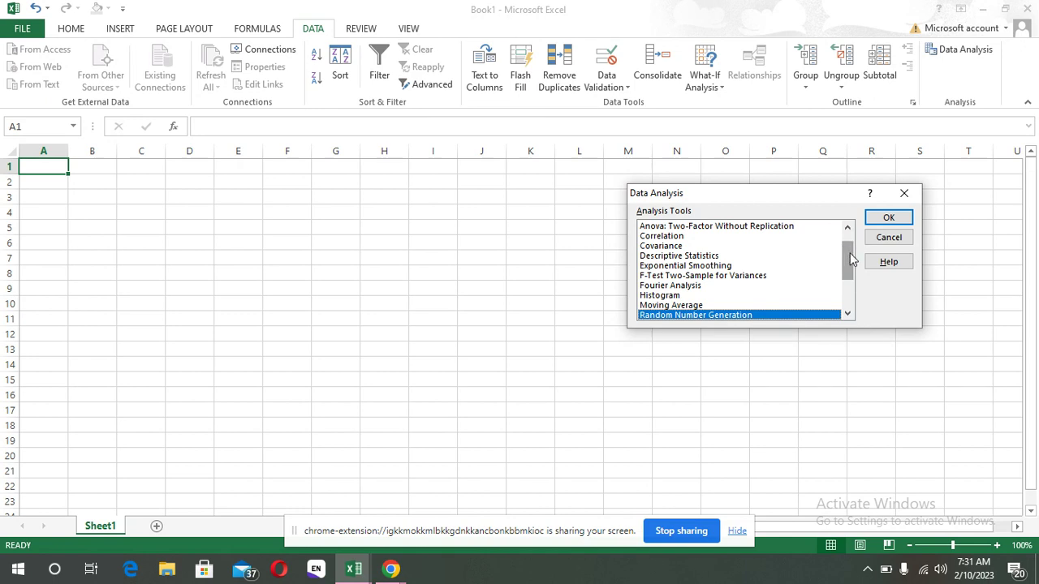
mouse_move(851, 258)
mouse_down()
mouse_move(851, 300)
mouse_move(849, 243)
mouse_up()
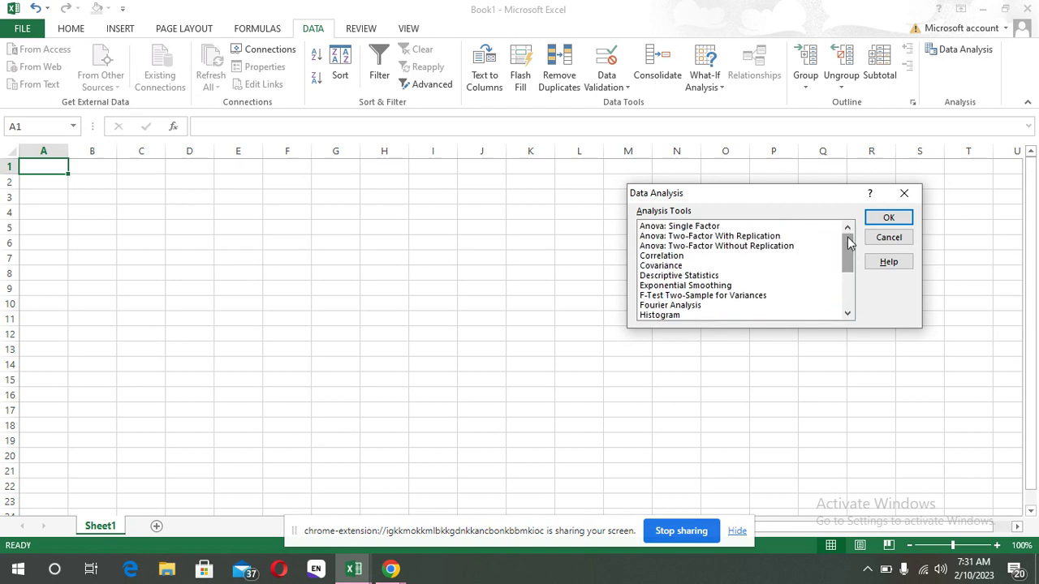
click(906, 193)
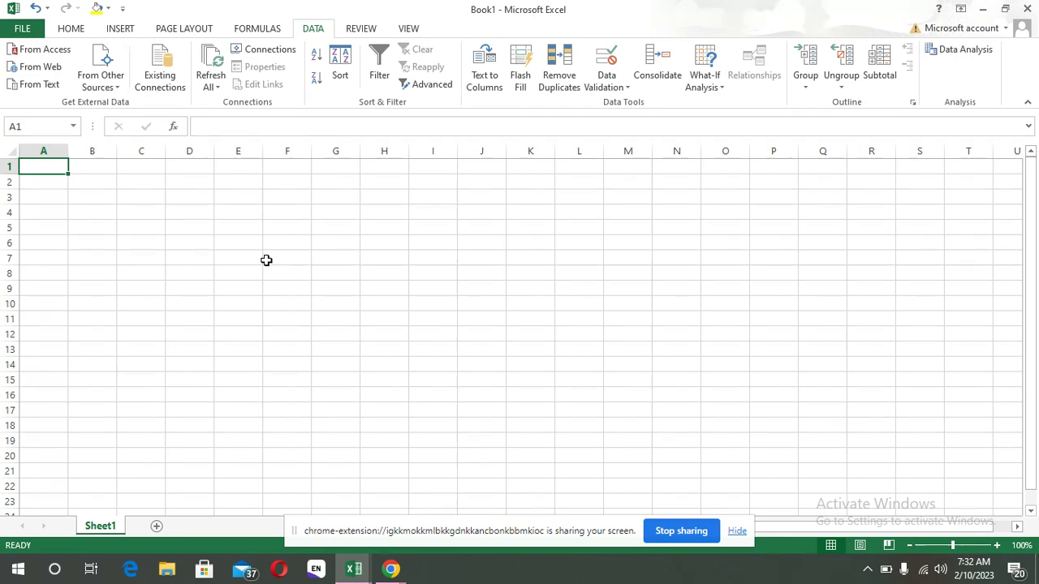
- Enter 1, 2 and 3 in cells D4 to D6 and fill the number series down to 16 in D19
click(200, 217)
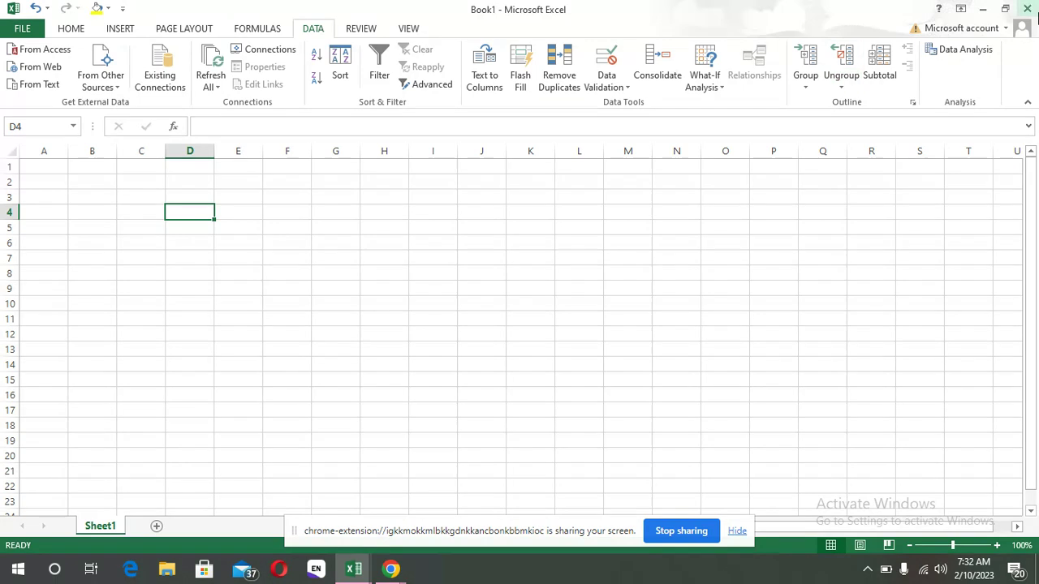
click(72, 29)
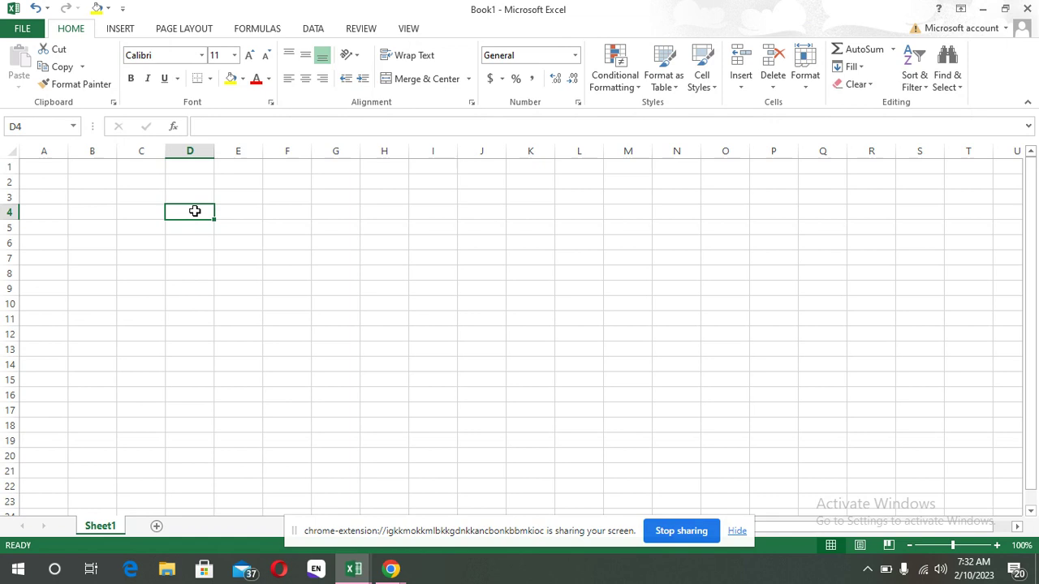
text(1)
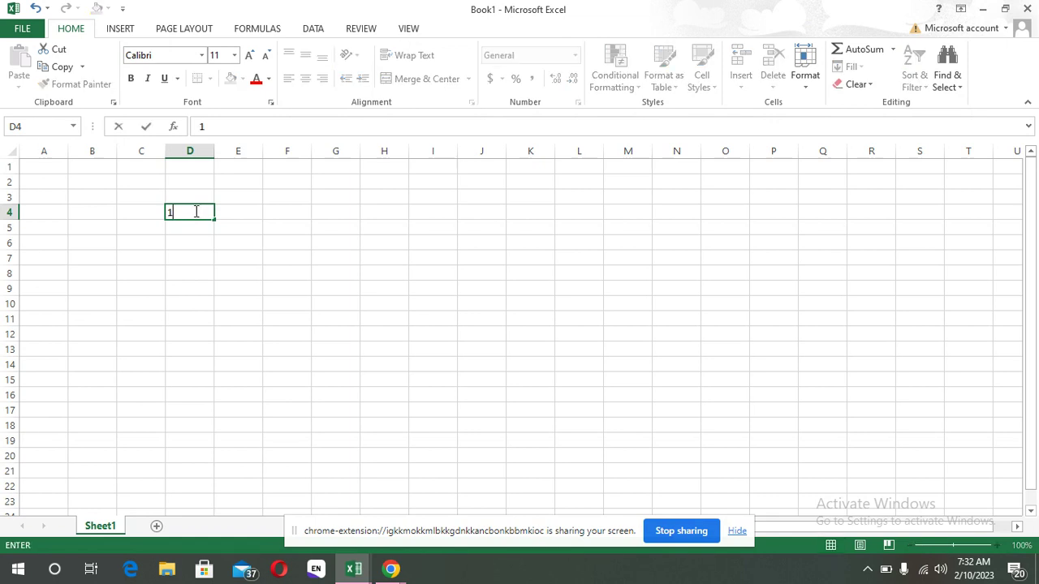
click(192, 225)
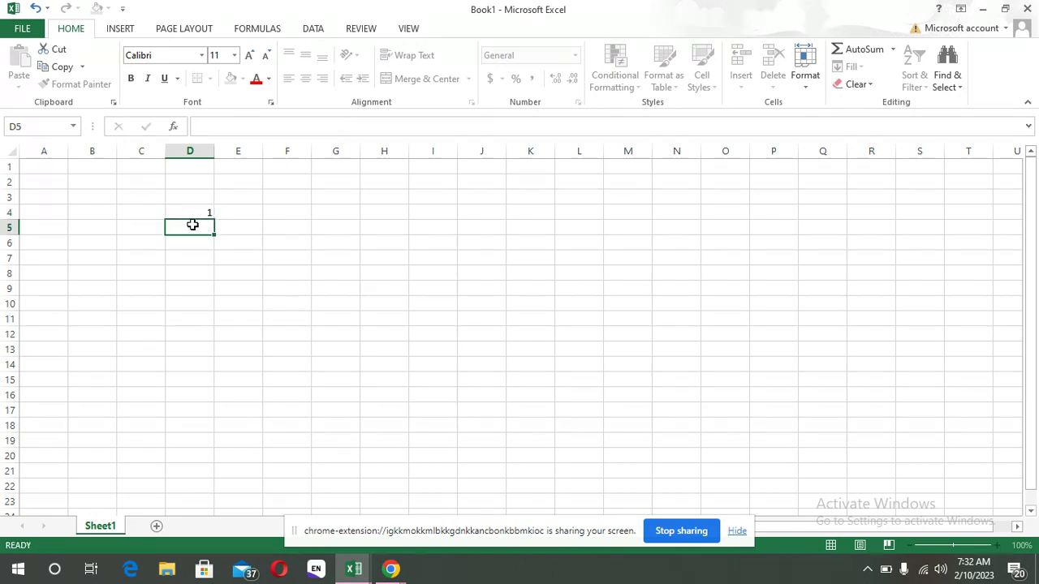
text(2)
key(Return)
text(3)
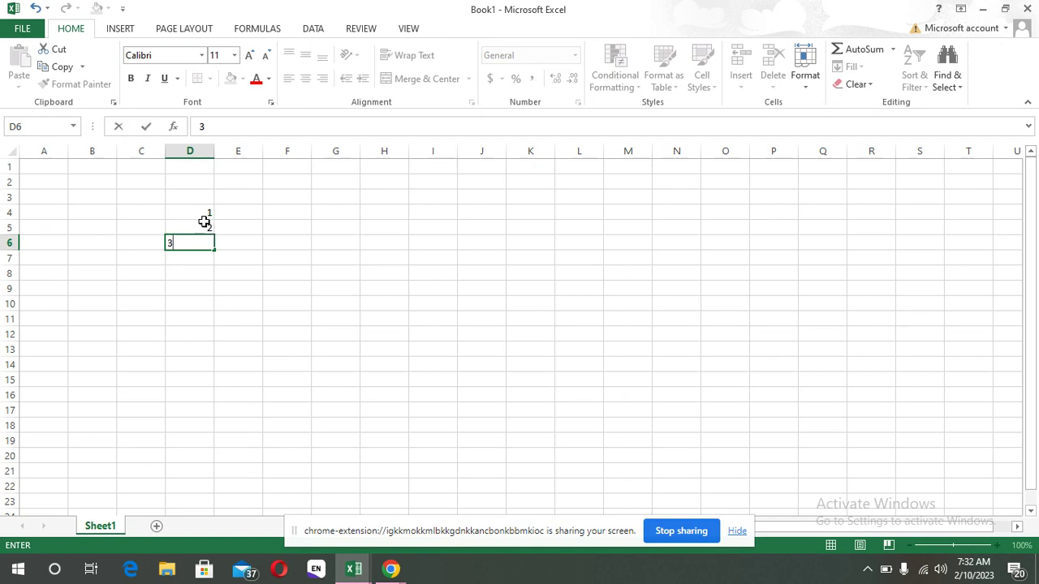
click(204, 215)
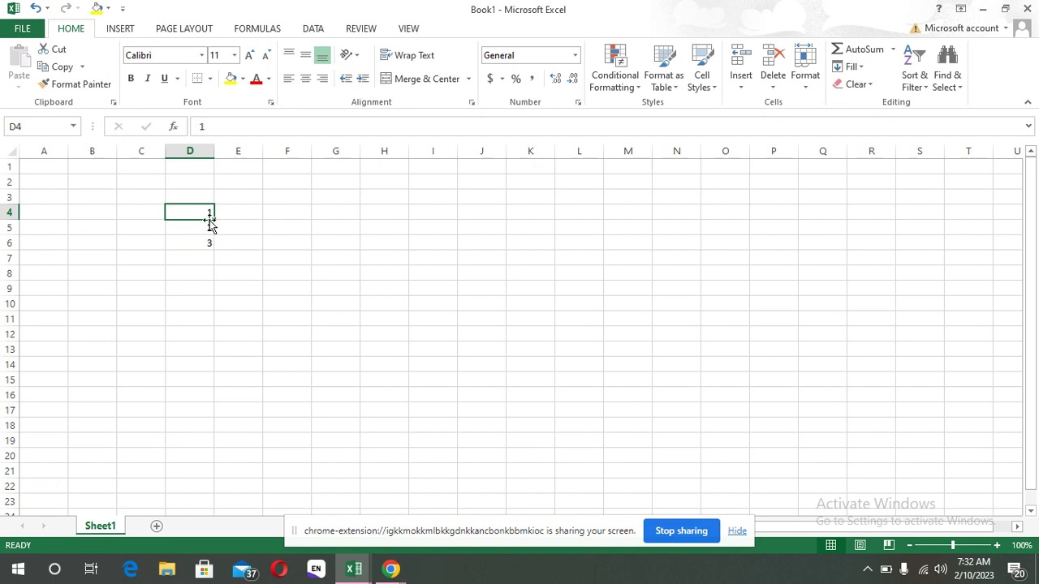
drag(206, 213, 216, 451)
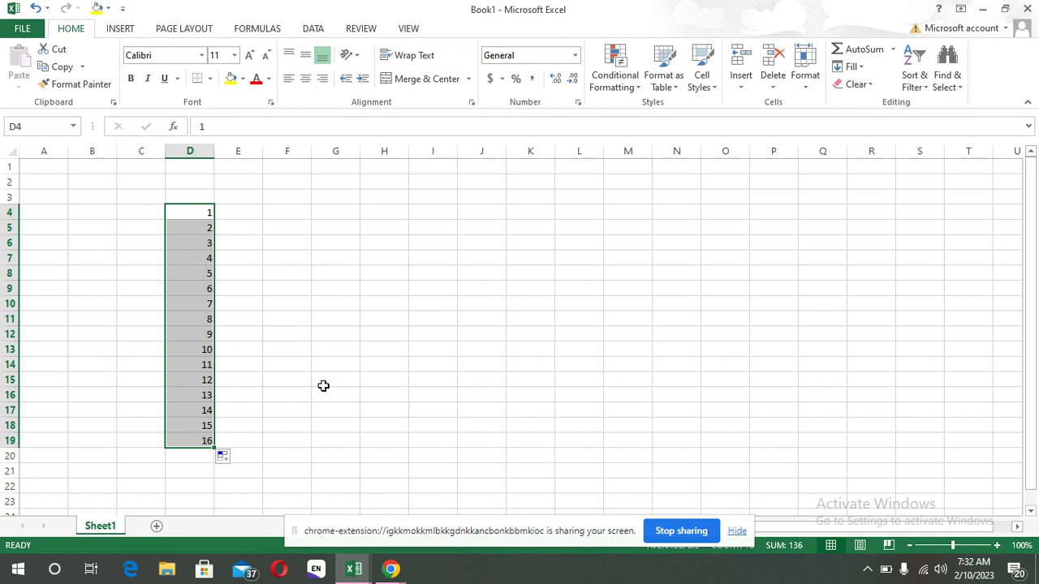
click(241, 254)
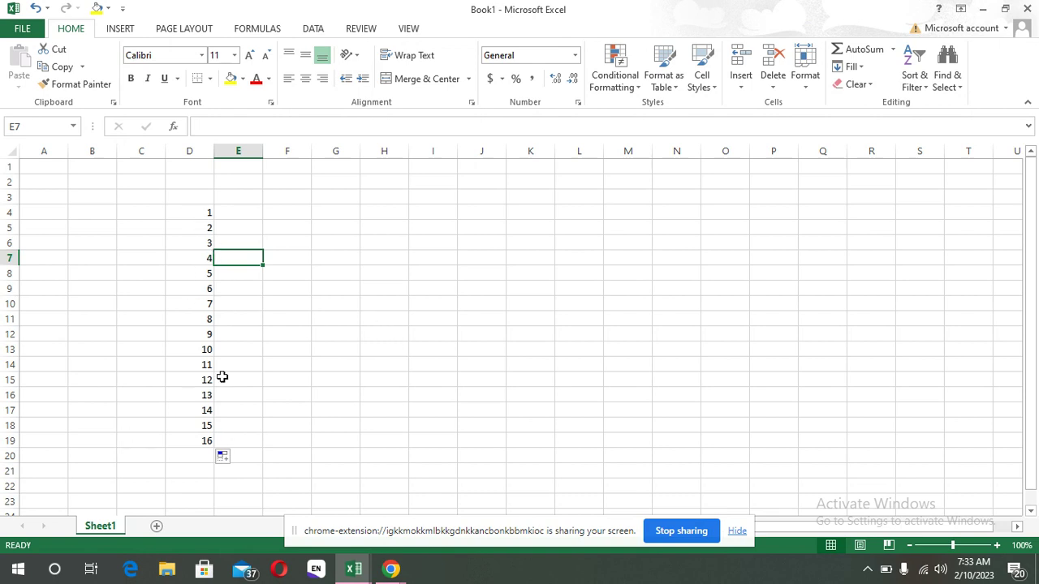
- Calculate the total of the number column in cell D21 with the formula =SUM(D4:D19)
click(193, 467)
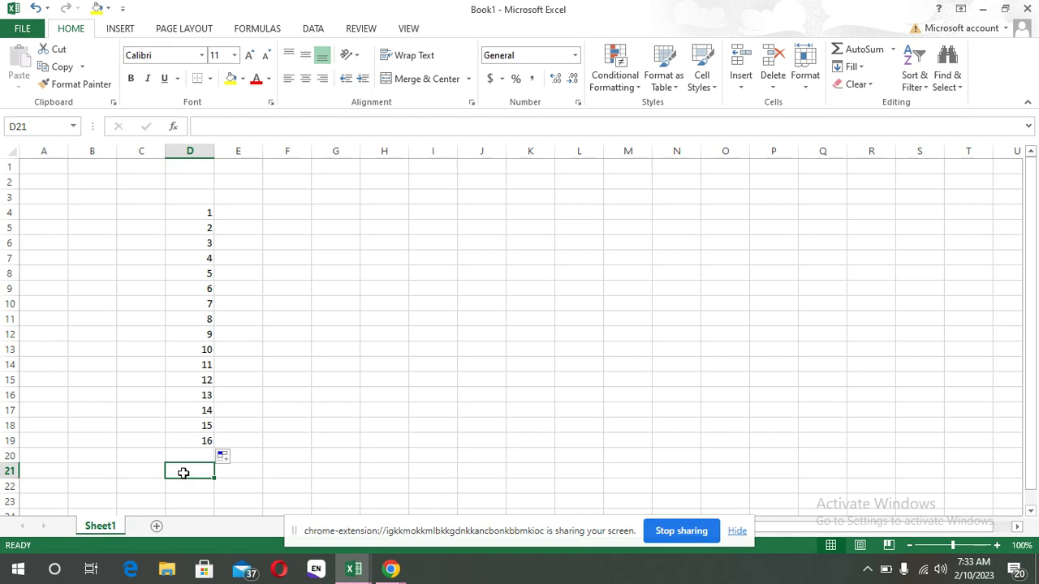
text(=)
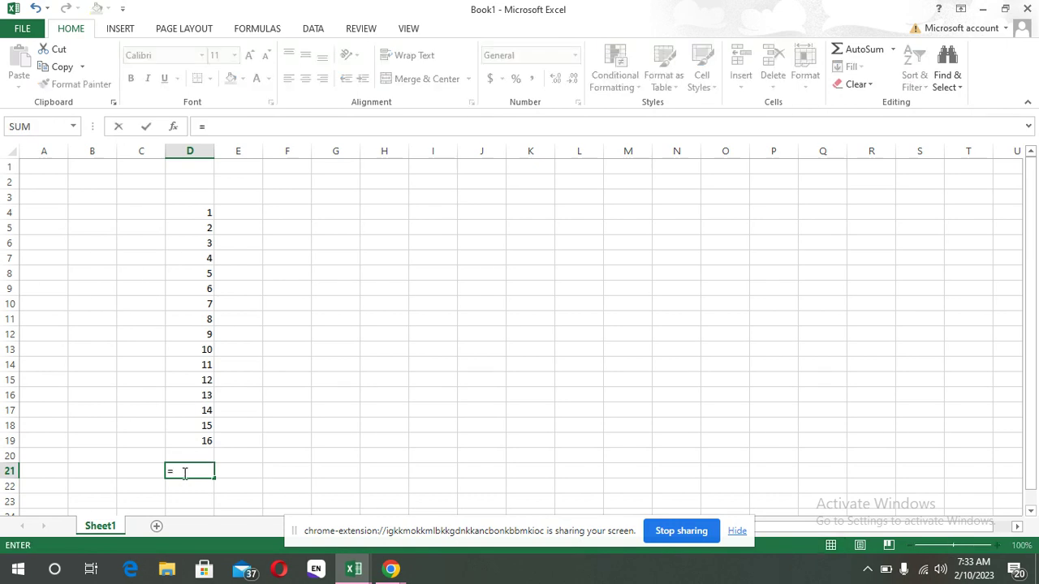
text(SUM)
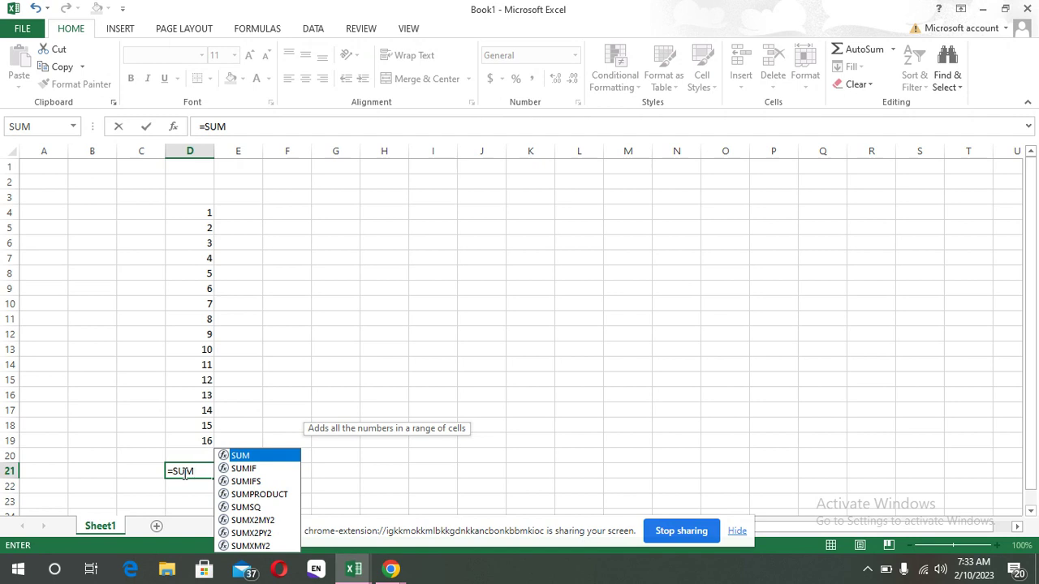
text(()
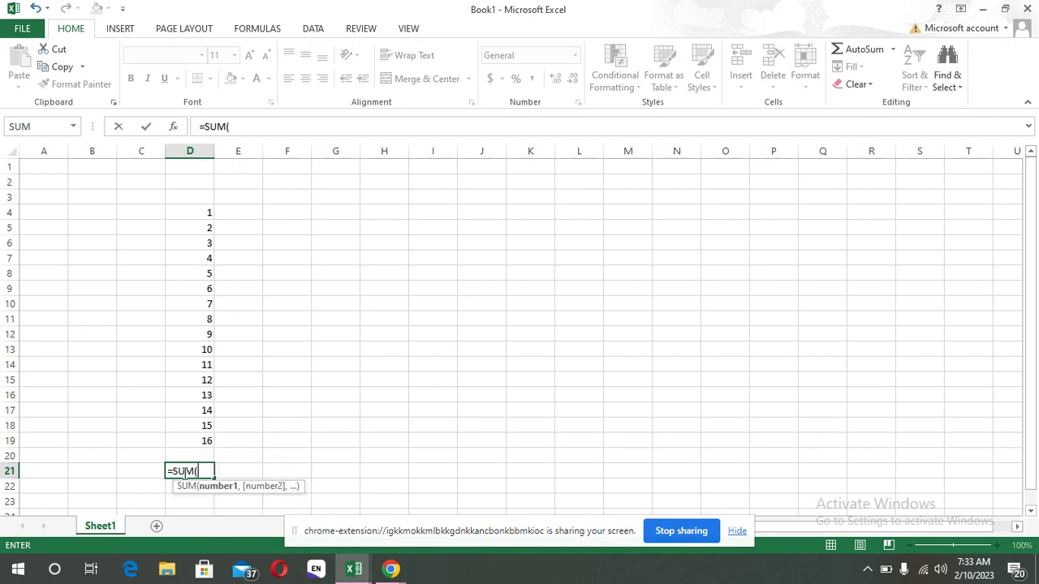
click(208, 214)
drag(208, 214, 198, 435)
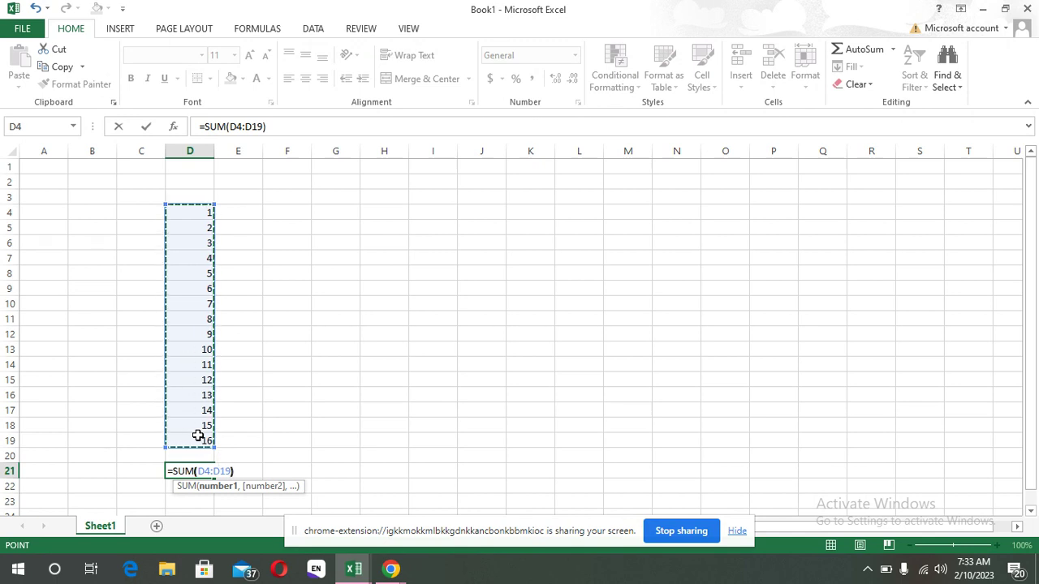
text())
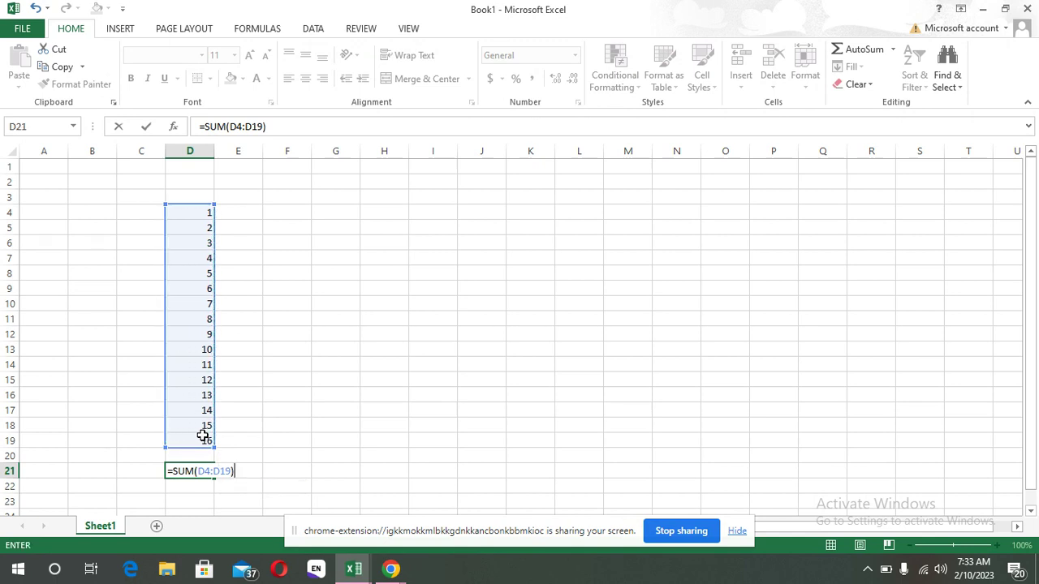
key(Return)
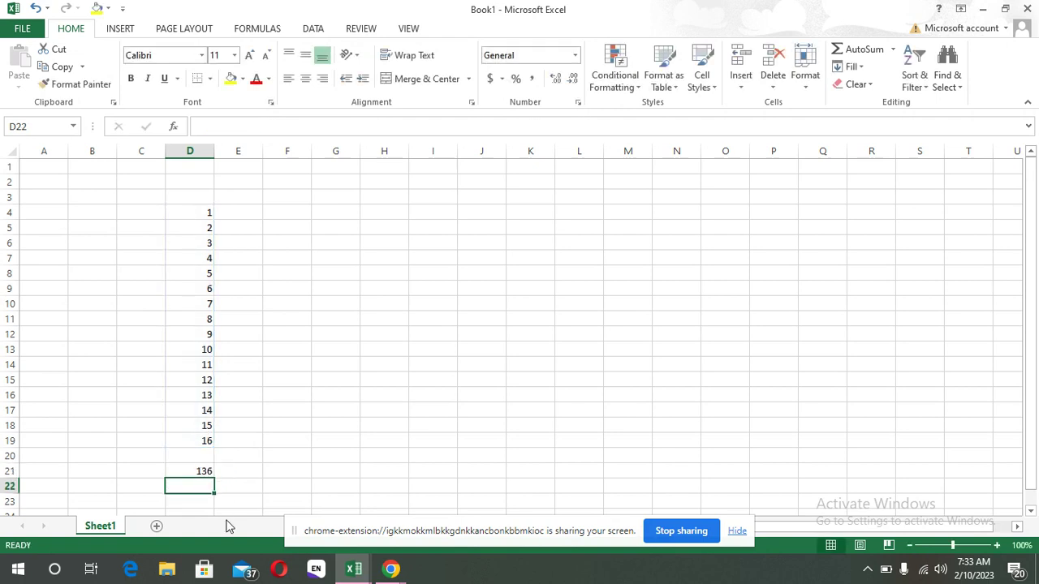
- Label the total as SUM in cell C21 and add the label AVG in cell F21
click(138, 471)
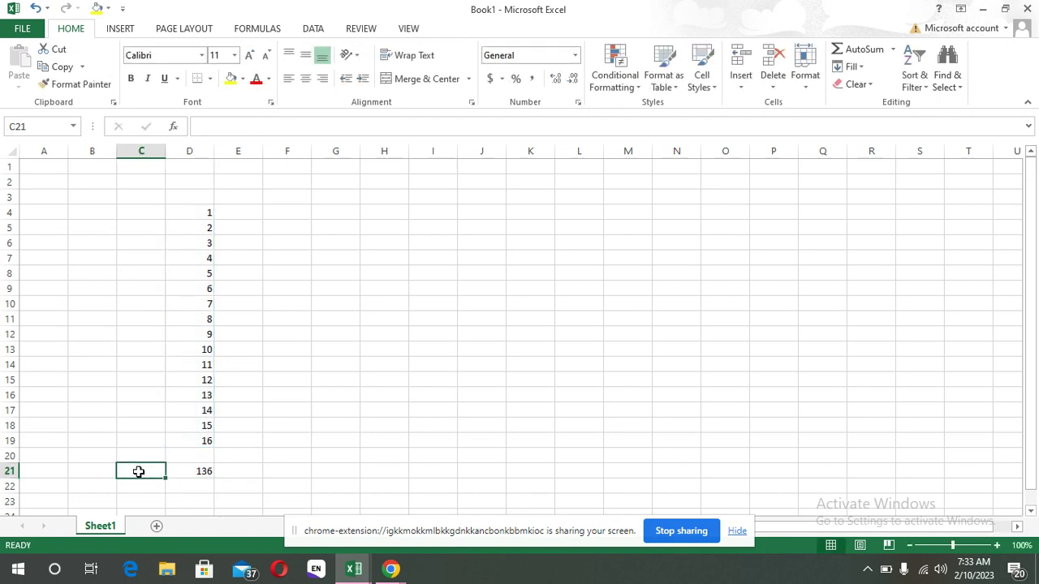
text(SUM)
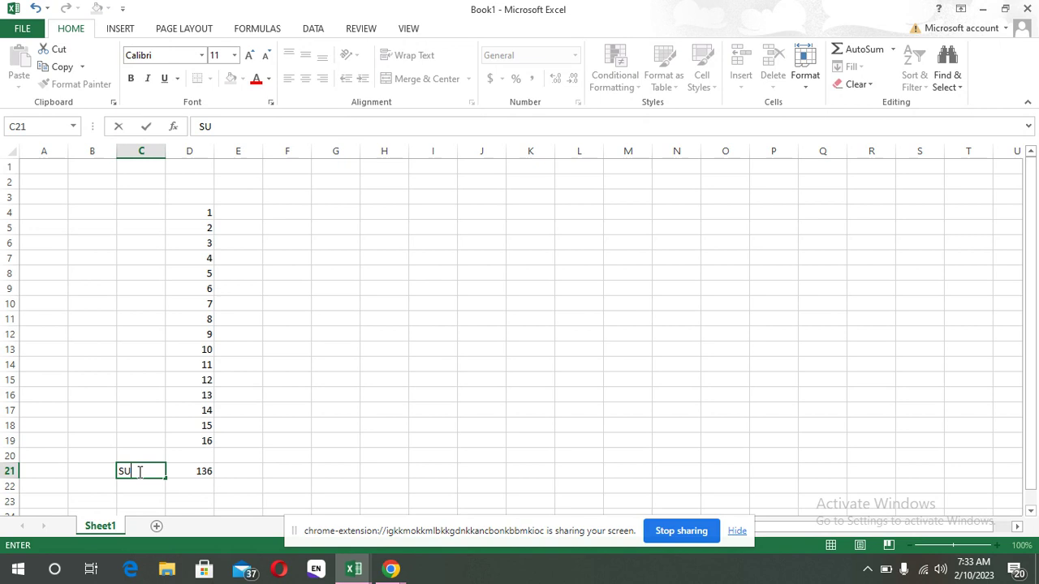
click(362, 474)
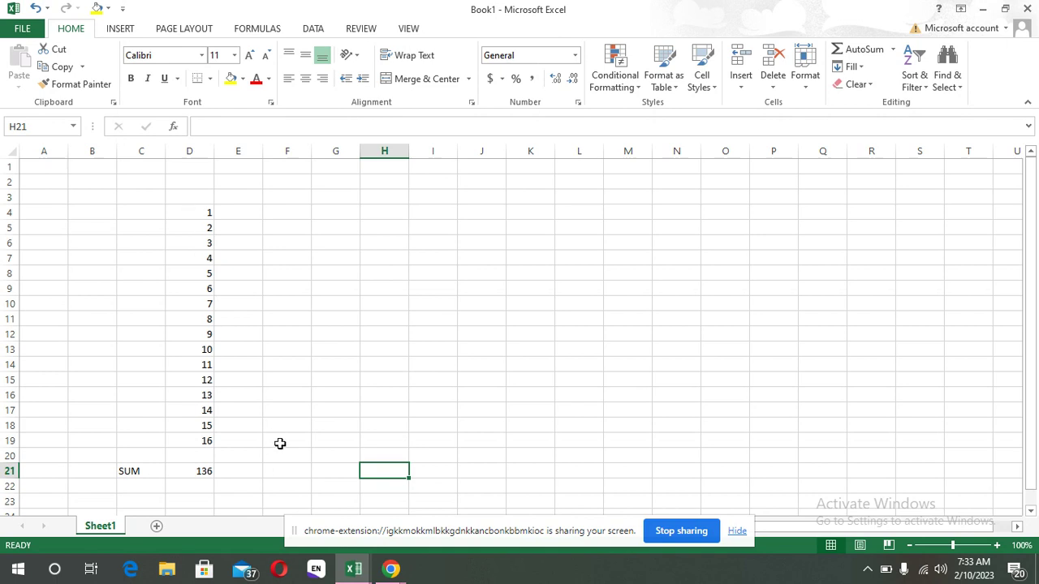
click(289, 470)
text(AVG)
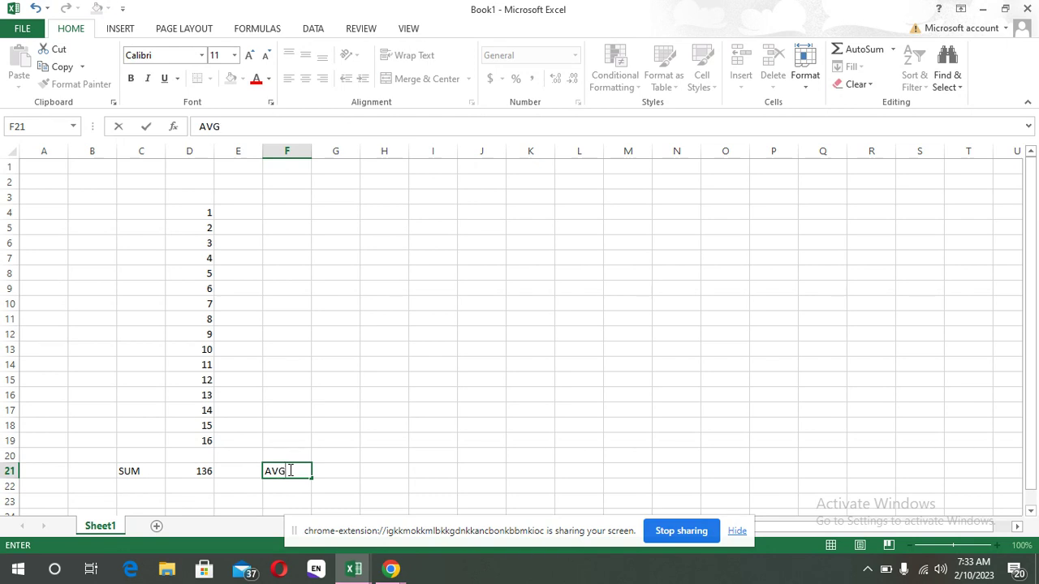
- Calculate the average of the number column in cell G21 with the formula =AVERAGE(D4:D19)
click(343, 470)
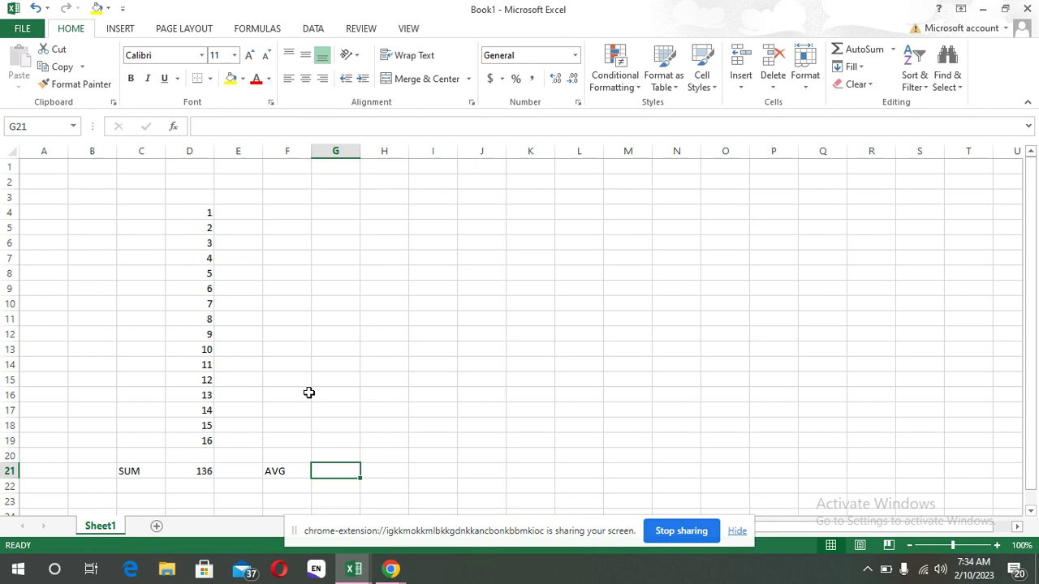
text(=)
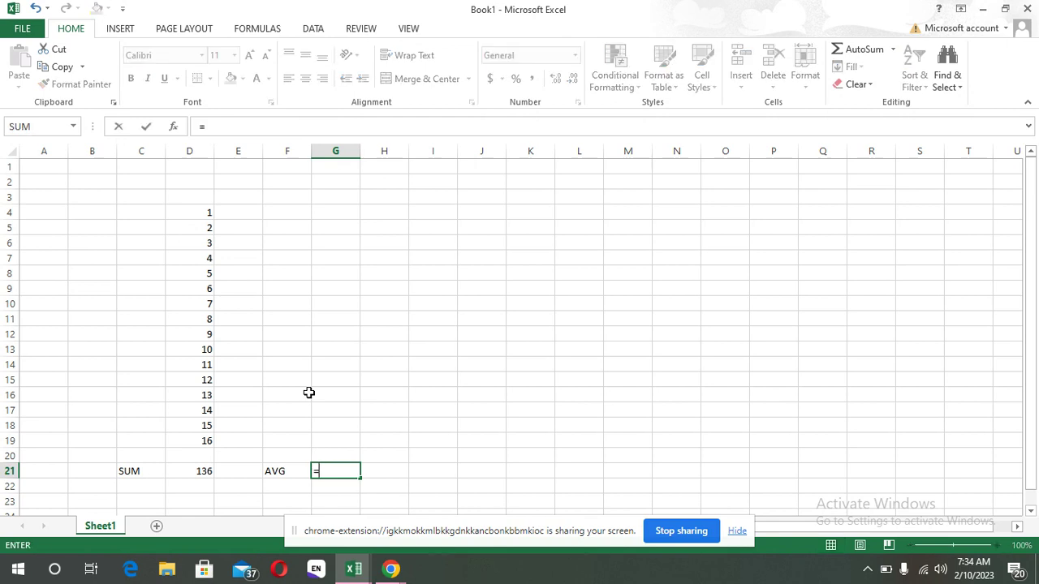
text(AV)
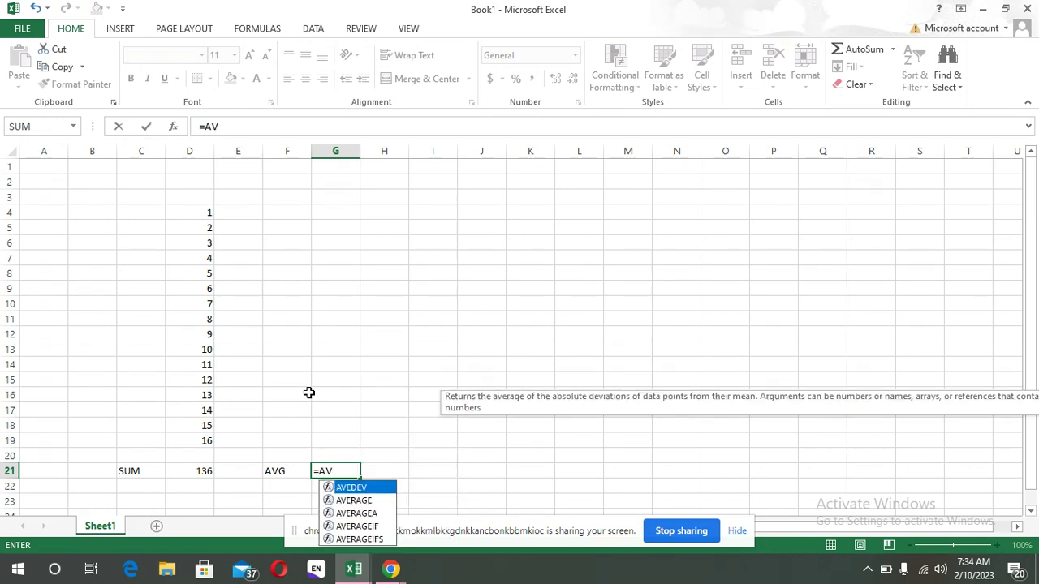
click(378, 500)
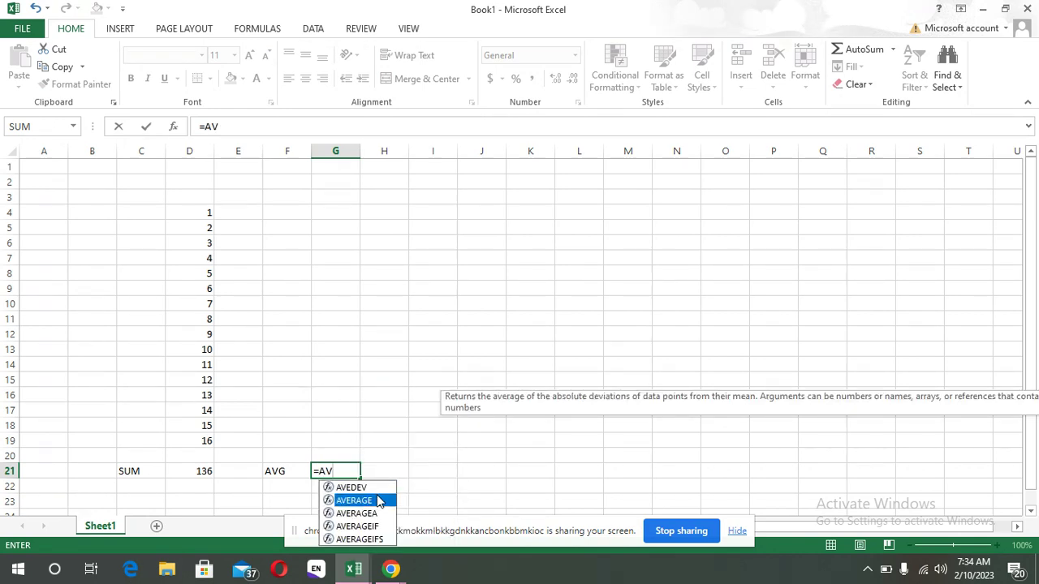
click(333, 471)
text(E)
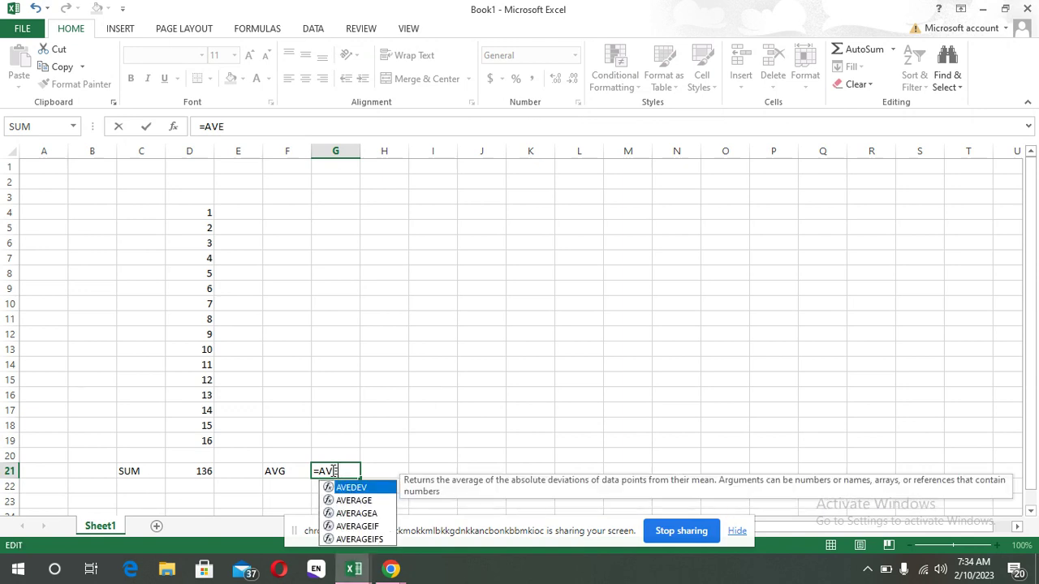
text(RAGE)
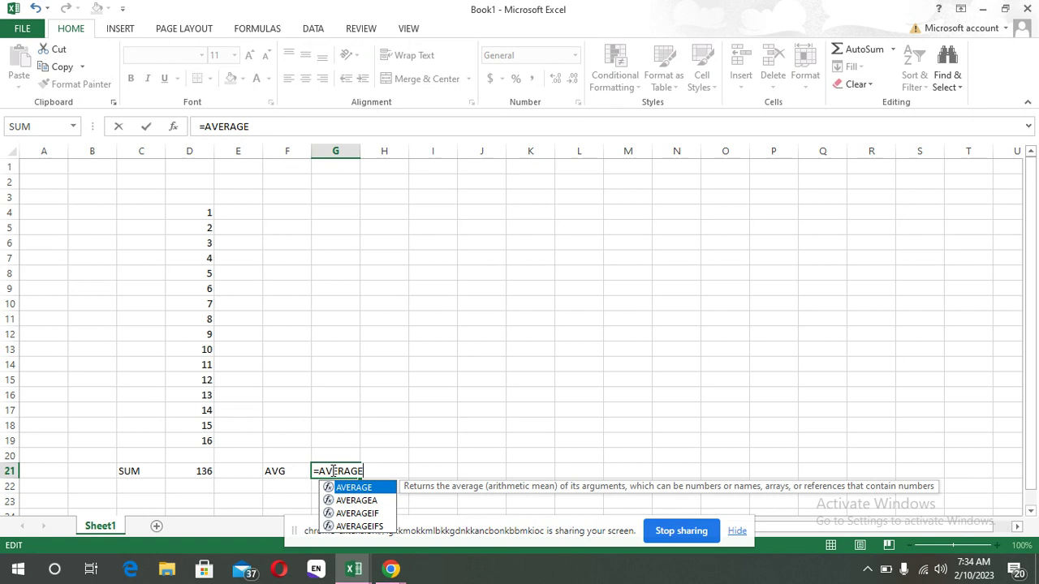
text(()
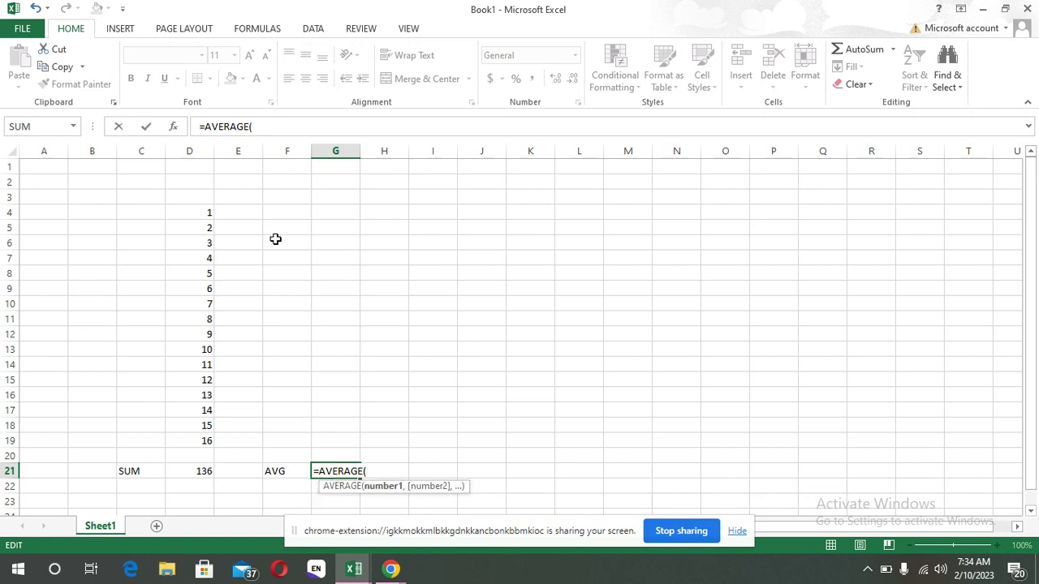
drag(195, 212, 184, 439)
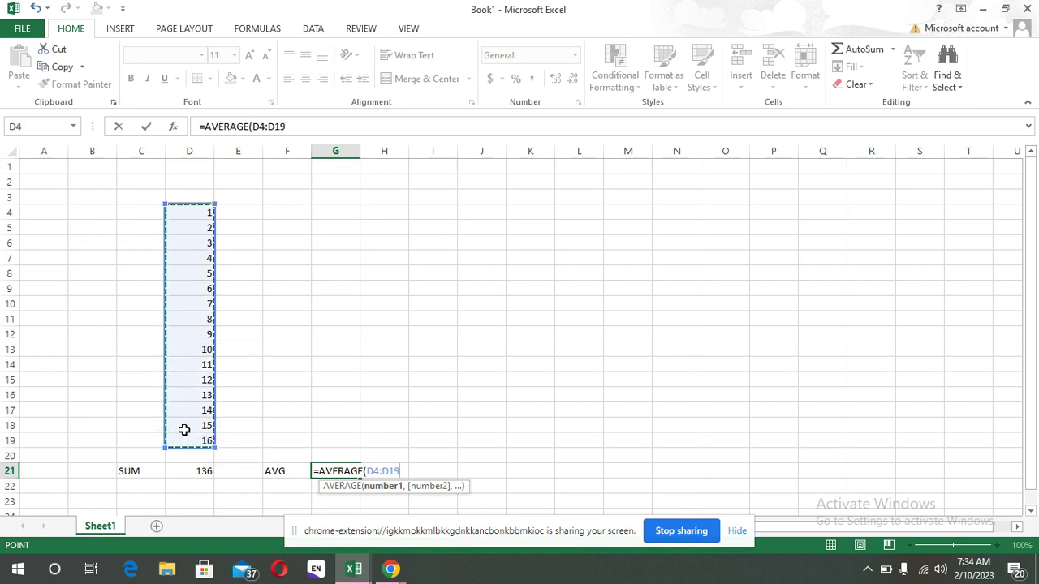
text())
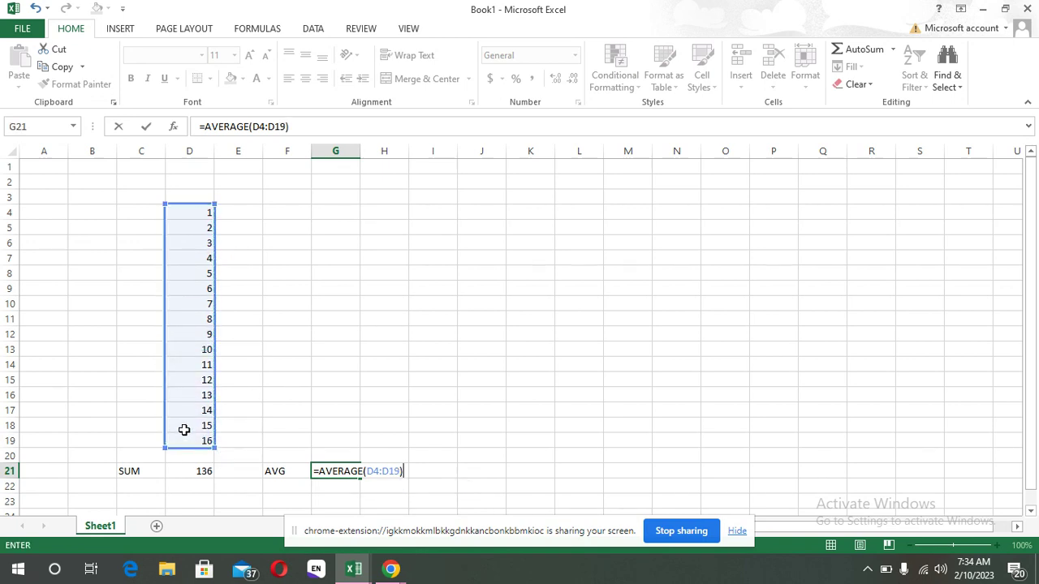
key(Return)
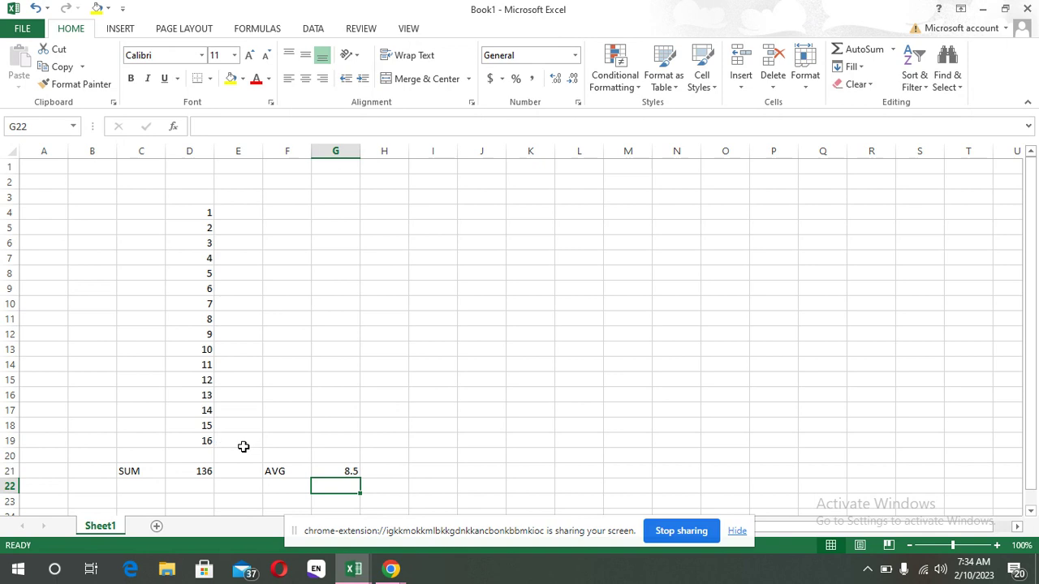
- Enter the label STD in cell I21 for the standard deviation
click(416, 472)
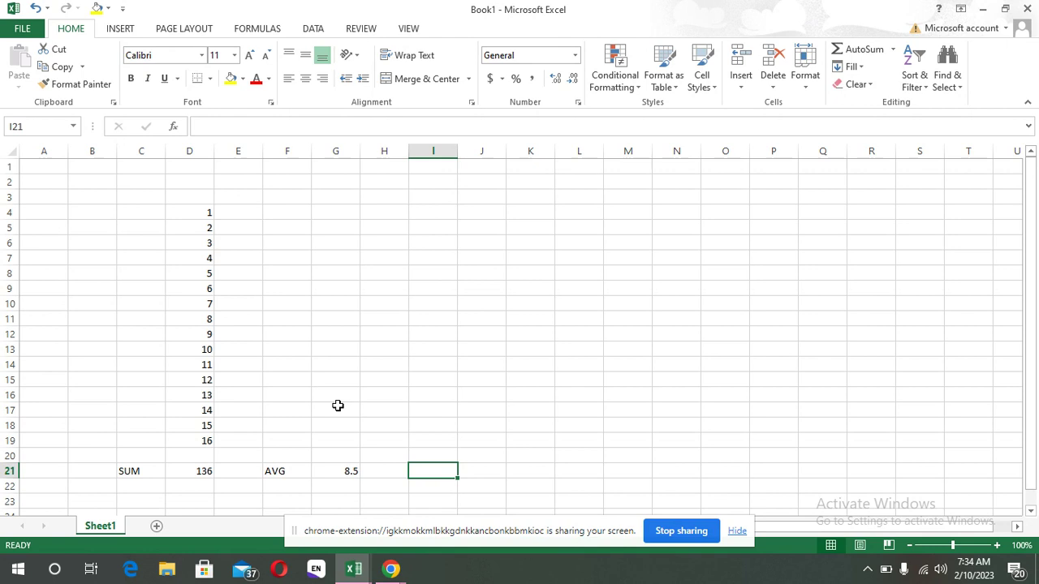
text(S)
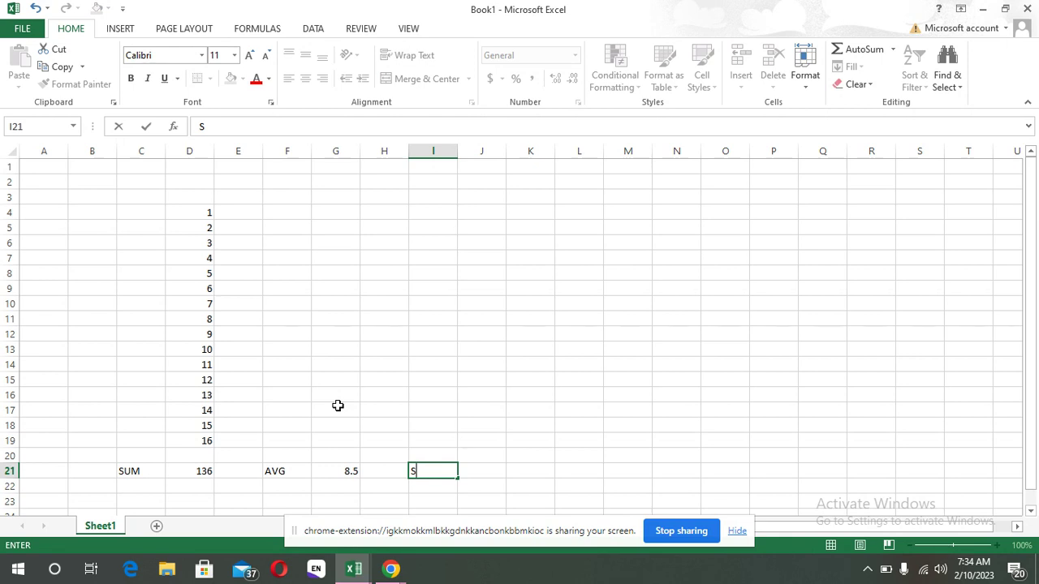
click(412, 470)
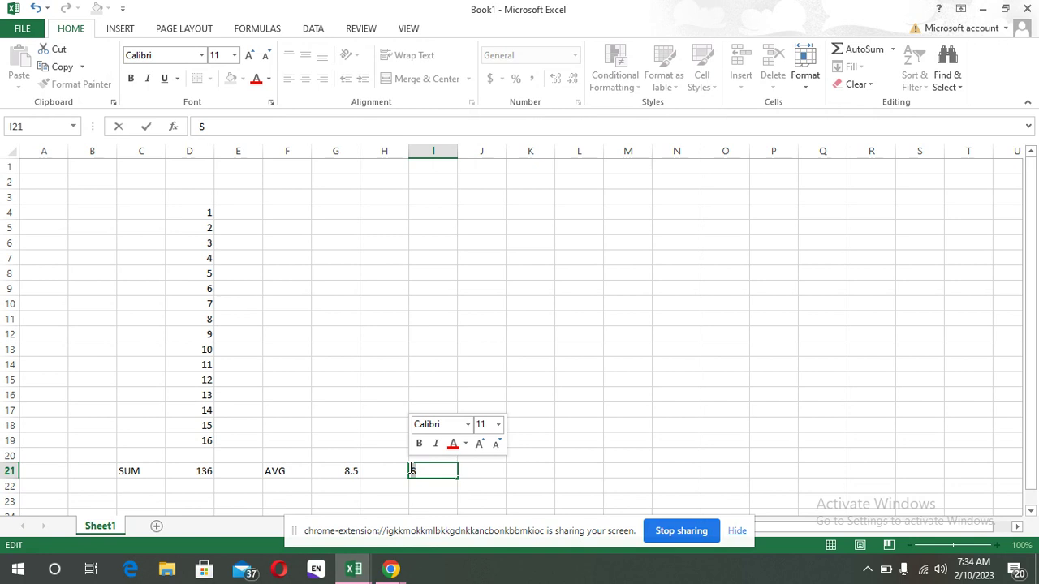
text(TD)
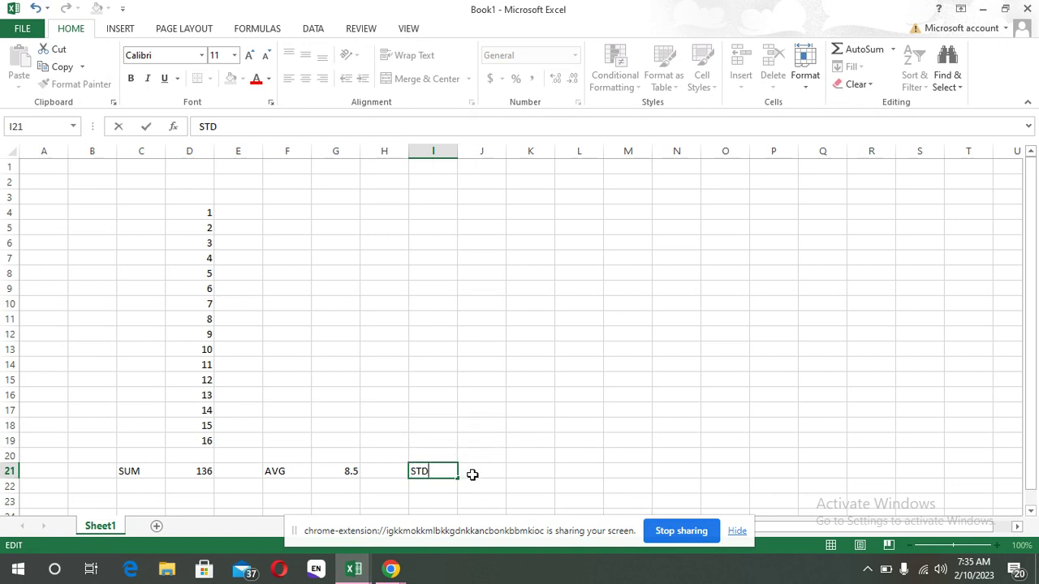
- Calculate the standard deviation of the number column in cell J21 using the STDEV function on D4:D19
click(473, 475)
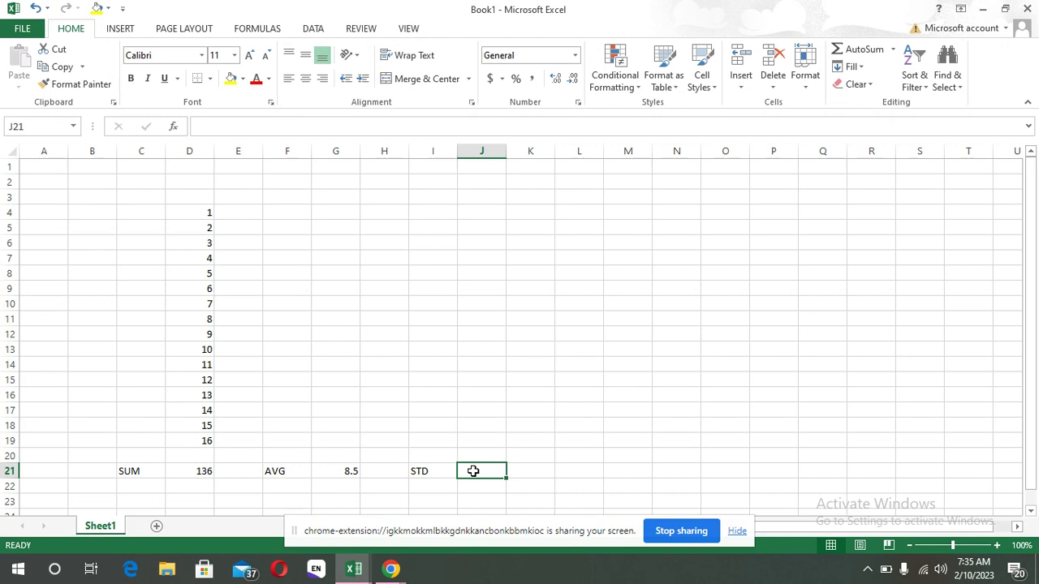
text(=)
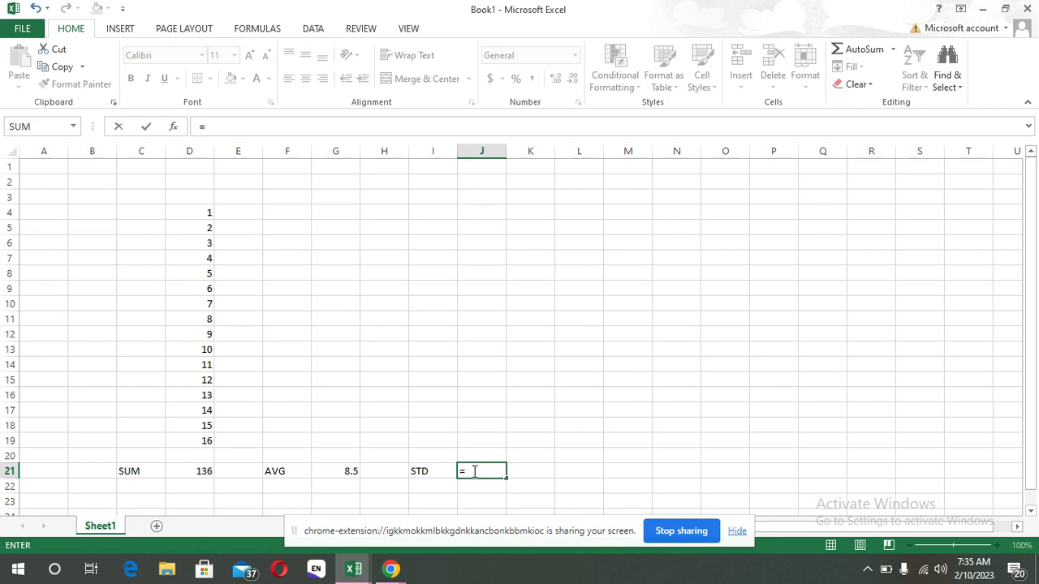
text(S)
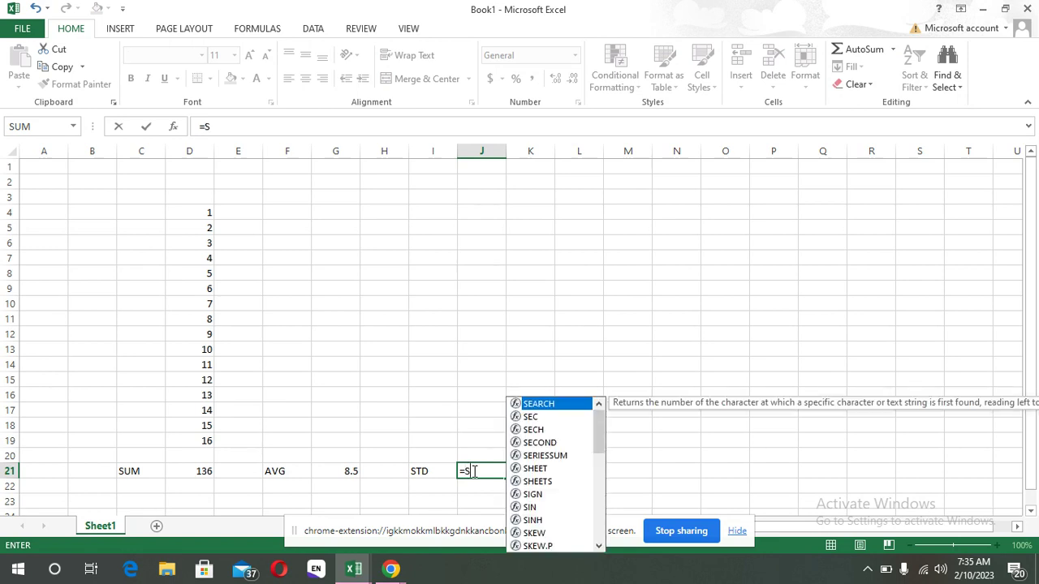
text(T)
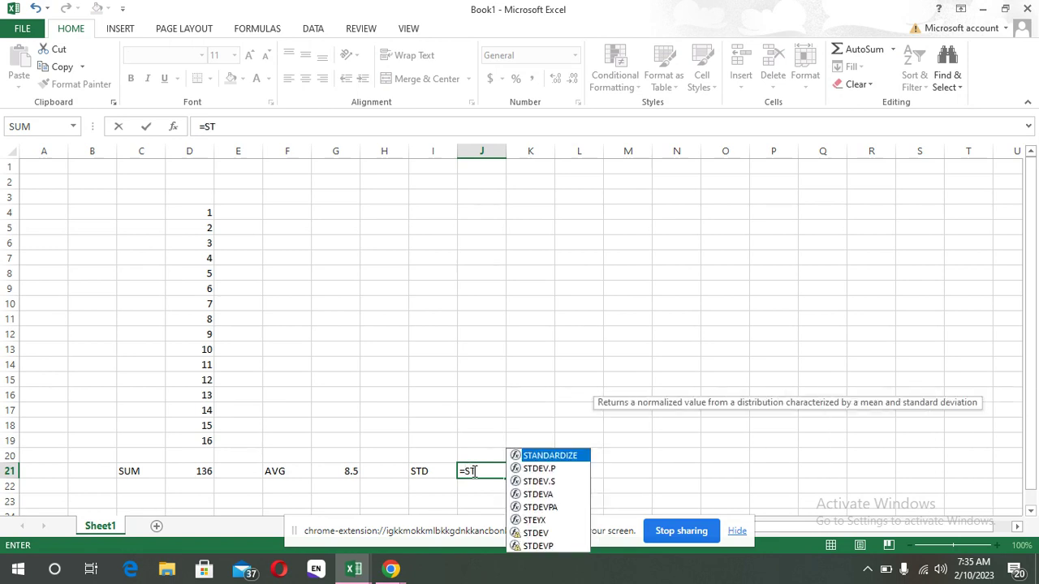
text(D)
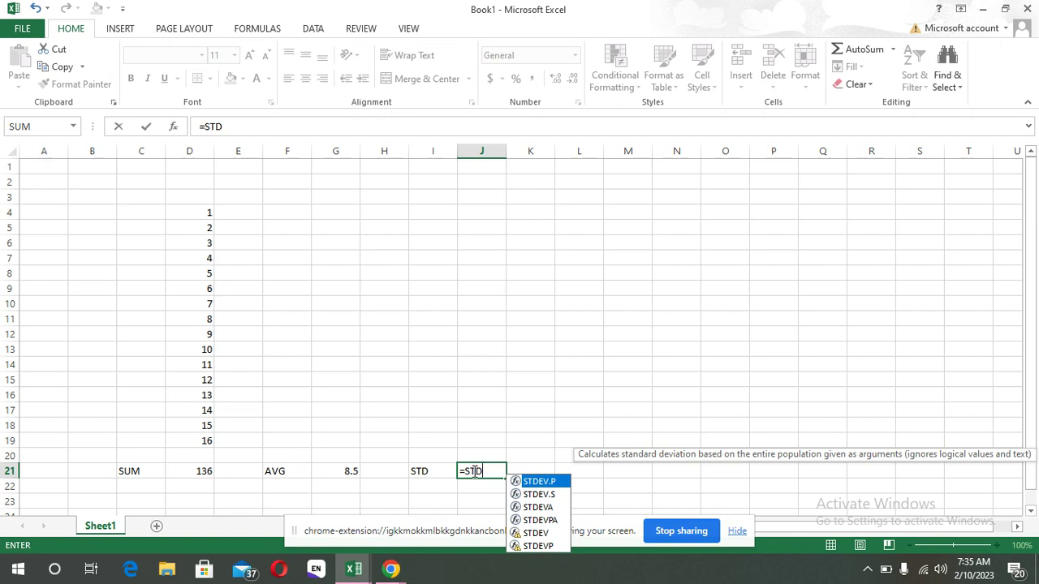
text(E)
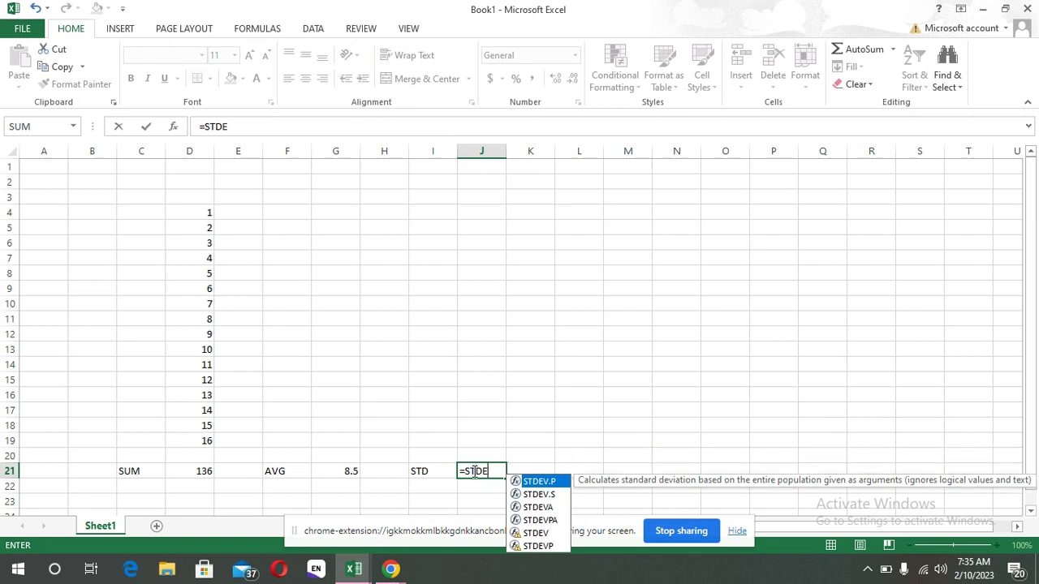
text(V()
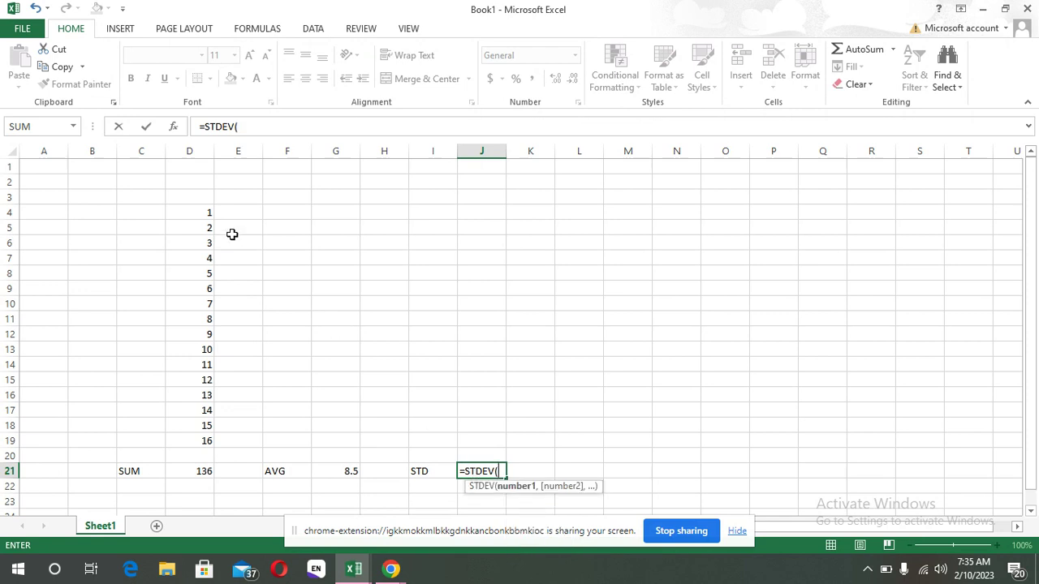
drag(205, 216, 204, 436)
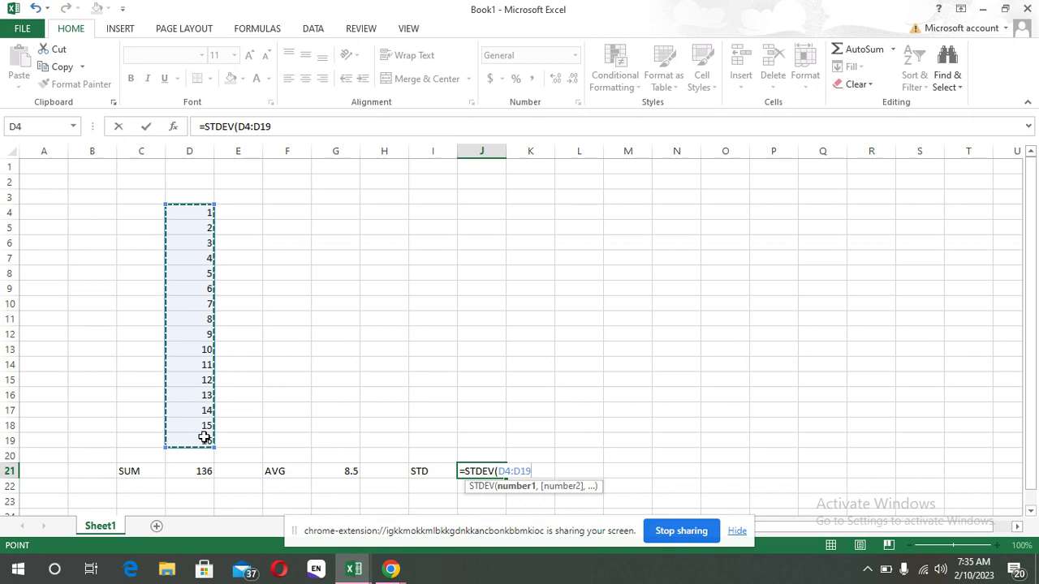
key(Return)
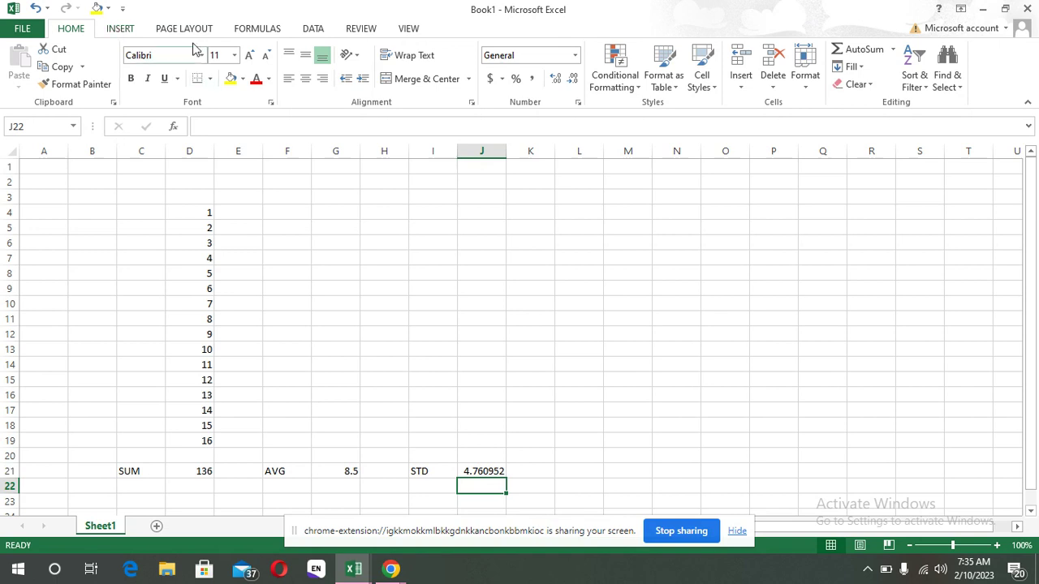
- Switch to the open workbook "new data file" containing the country data tables
click(132, 29)
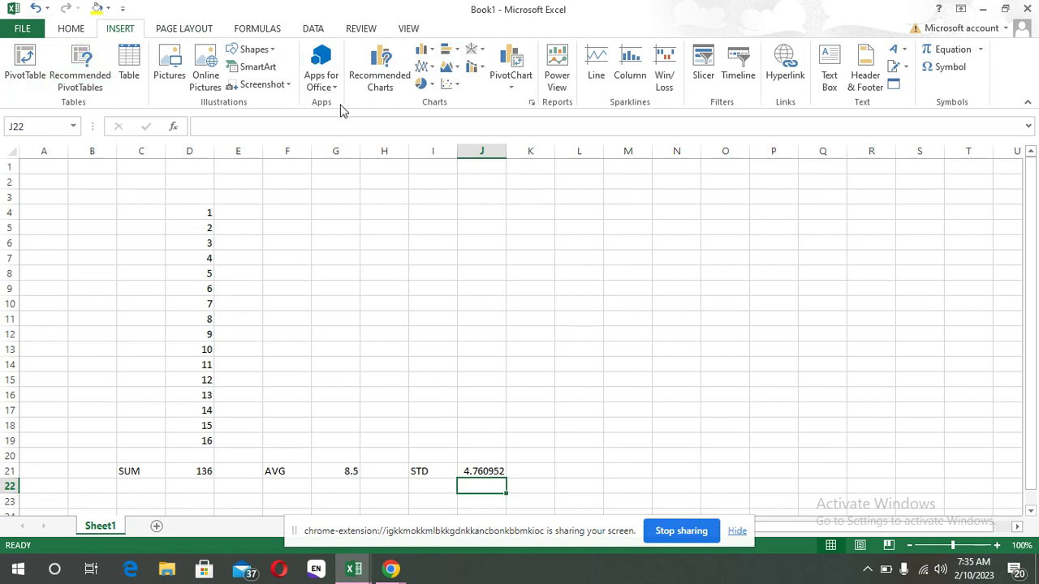
click(354, 572)
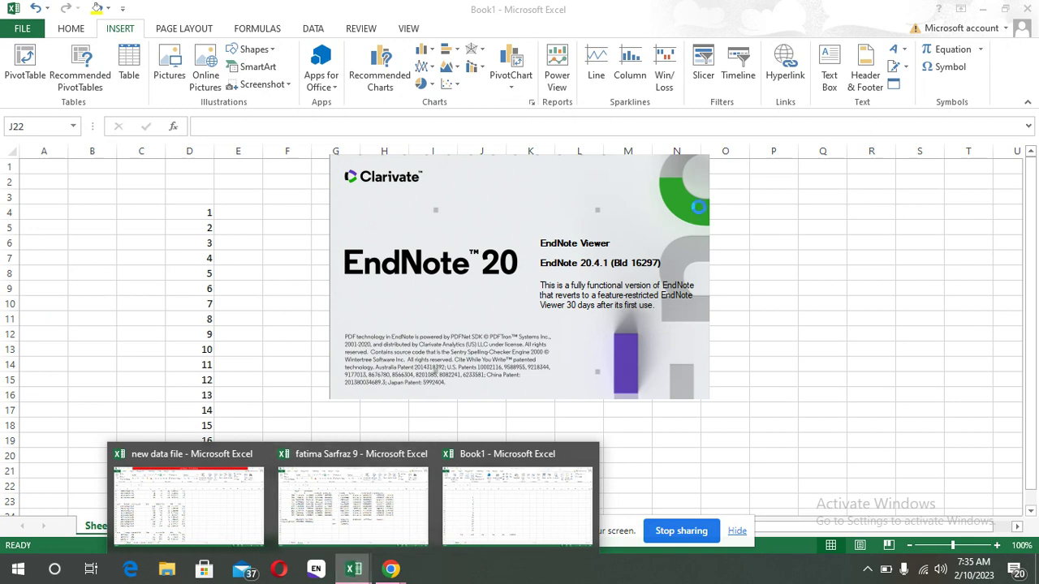
click(370, 488)
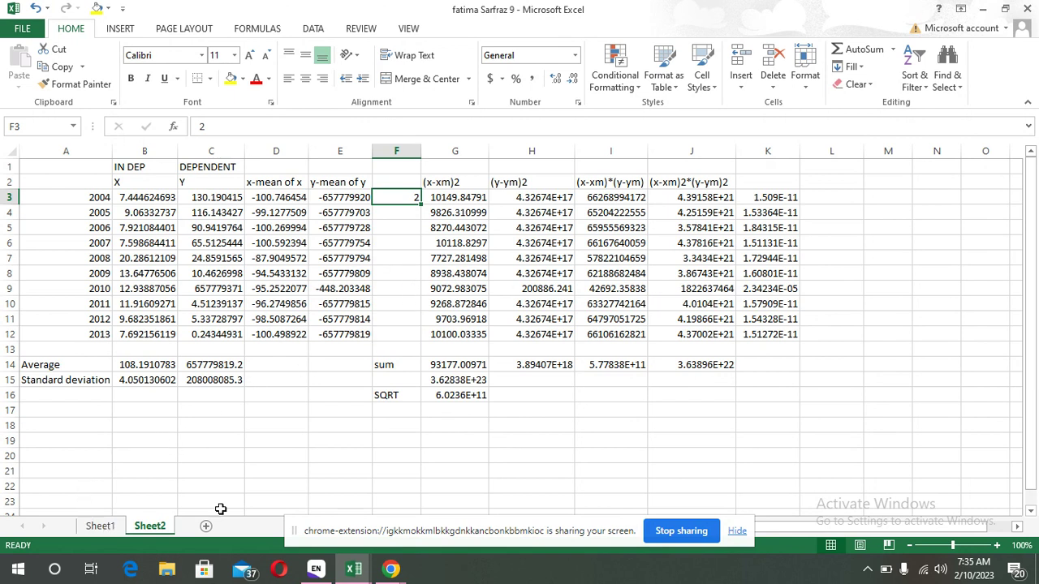
mouse_move(376, 573)
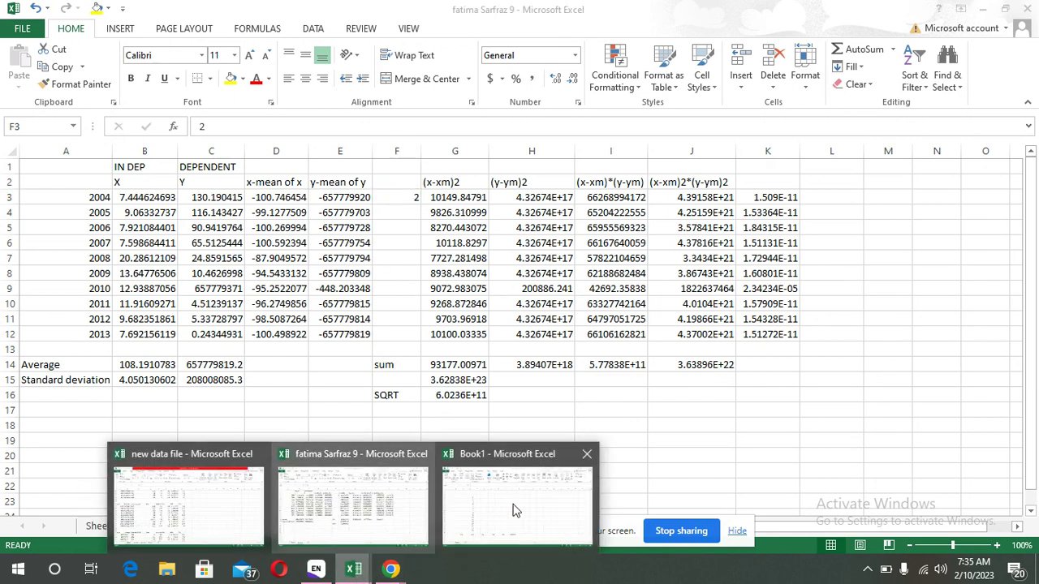
mouse_move(440, 507)
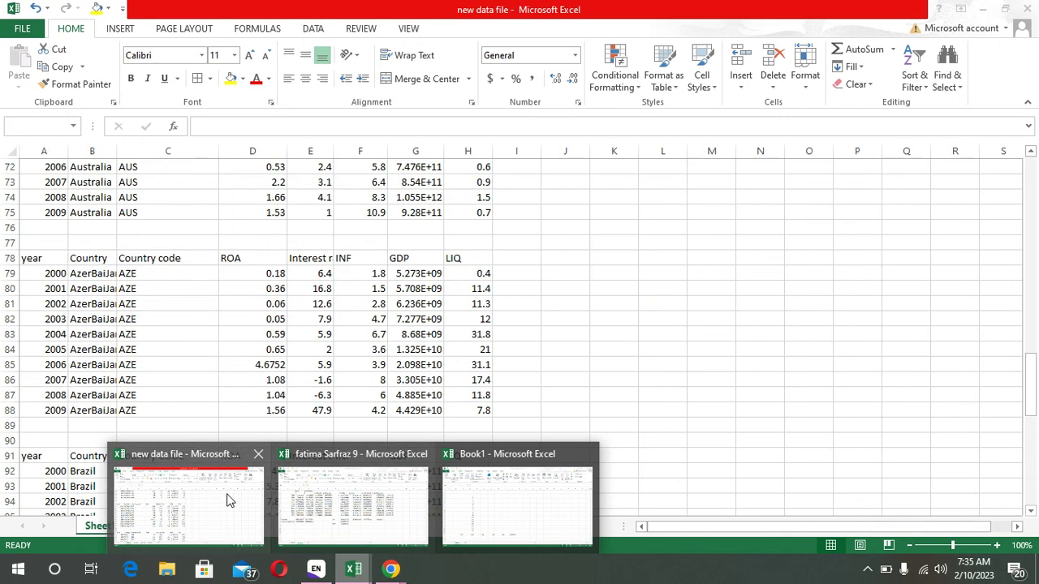
click(228, 493)
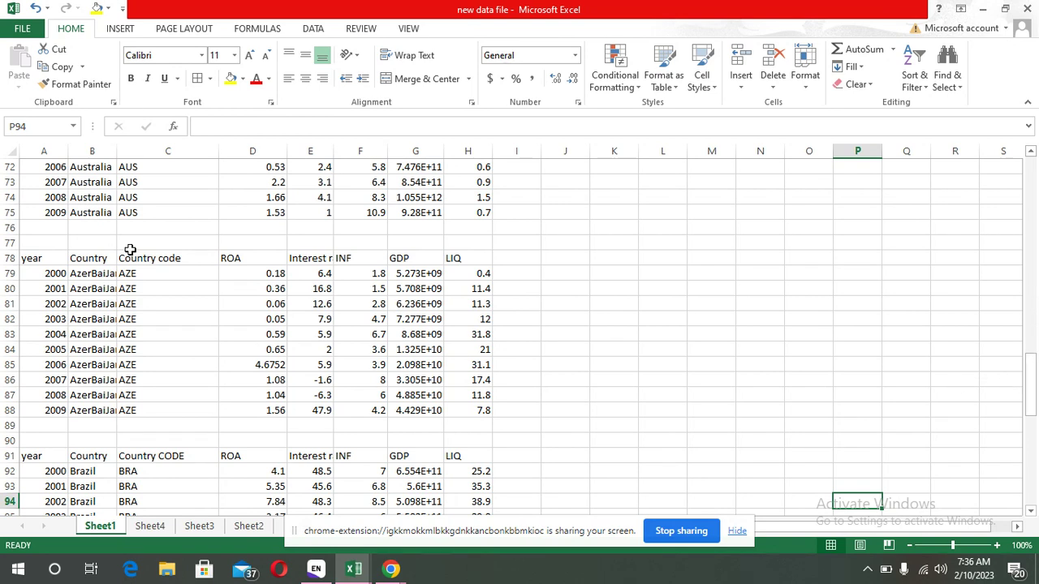
- Apply all borders to the AzerBaiJan data table in cells A78 to H88
click(37, 256)
drag(36, 257, 470, 414)
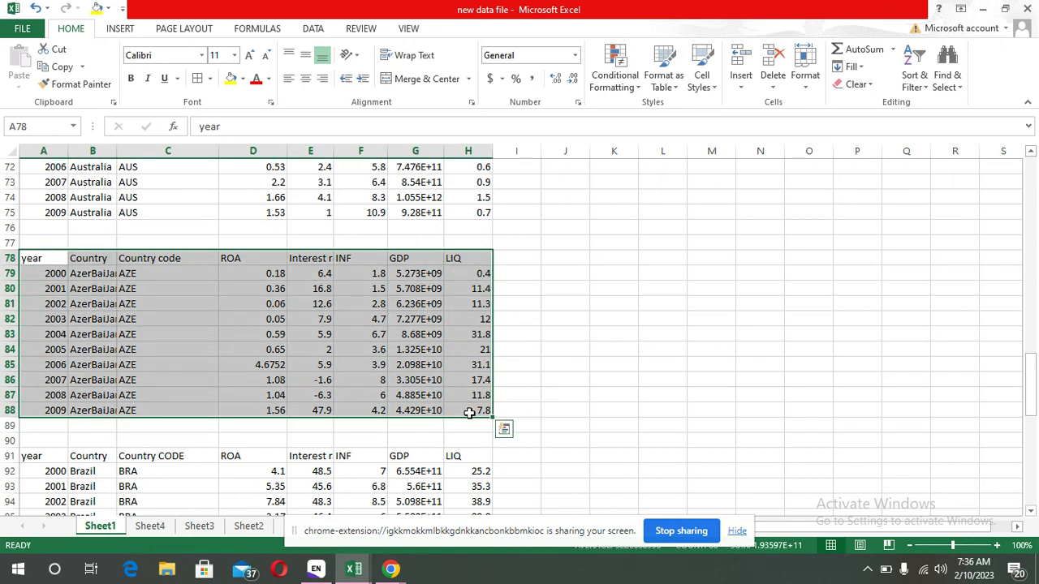
click(112, 31)
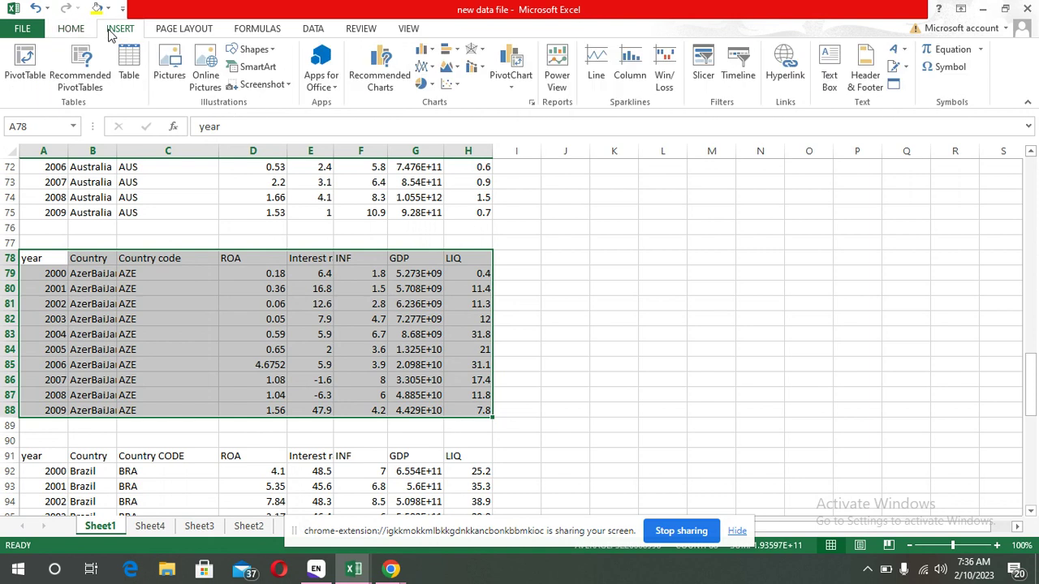
click(73, 30)
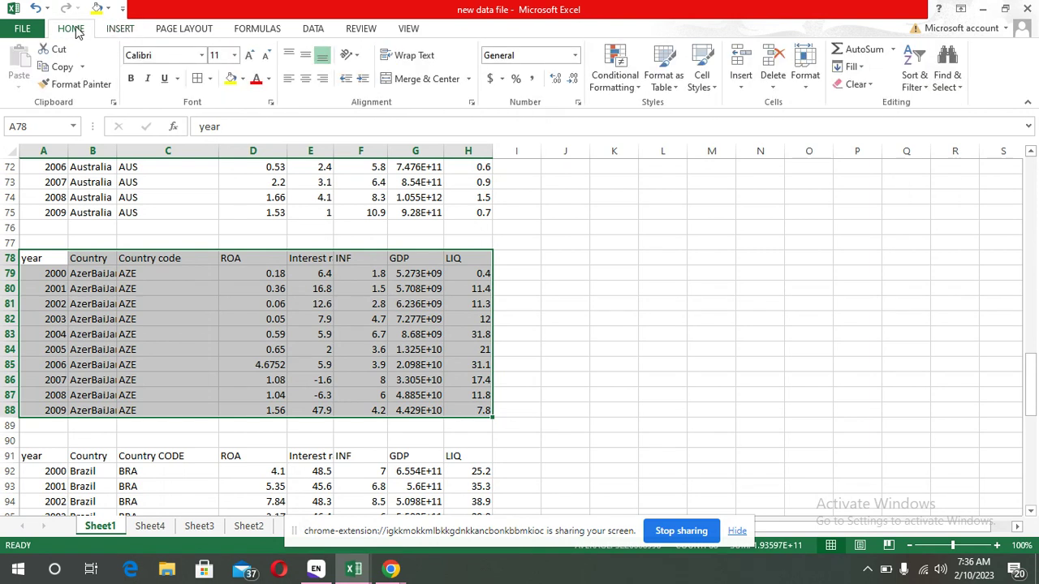
click(209, 79)
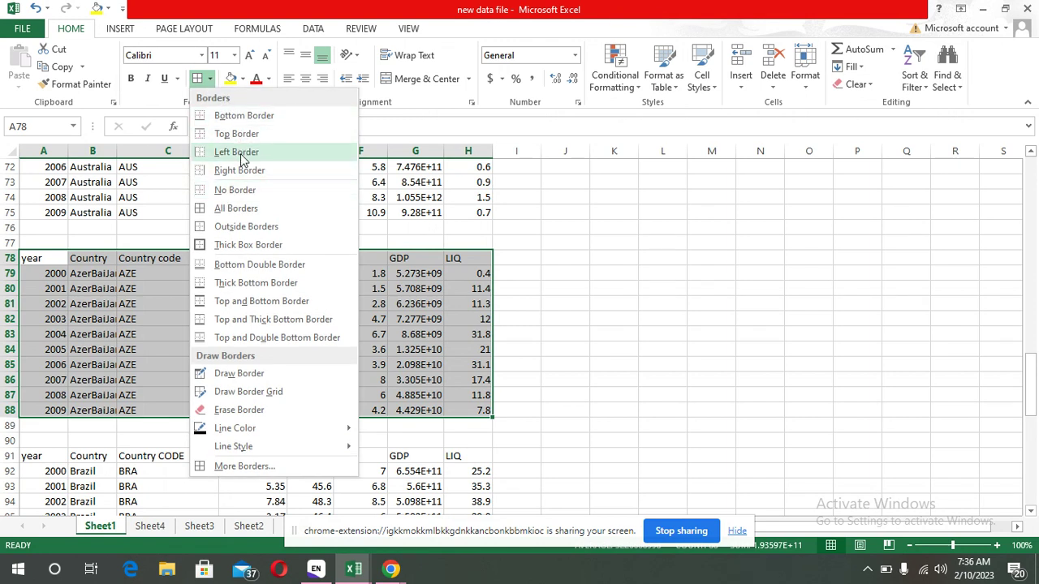
click(255, 208)
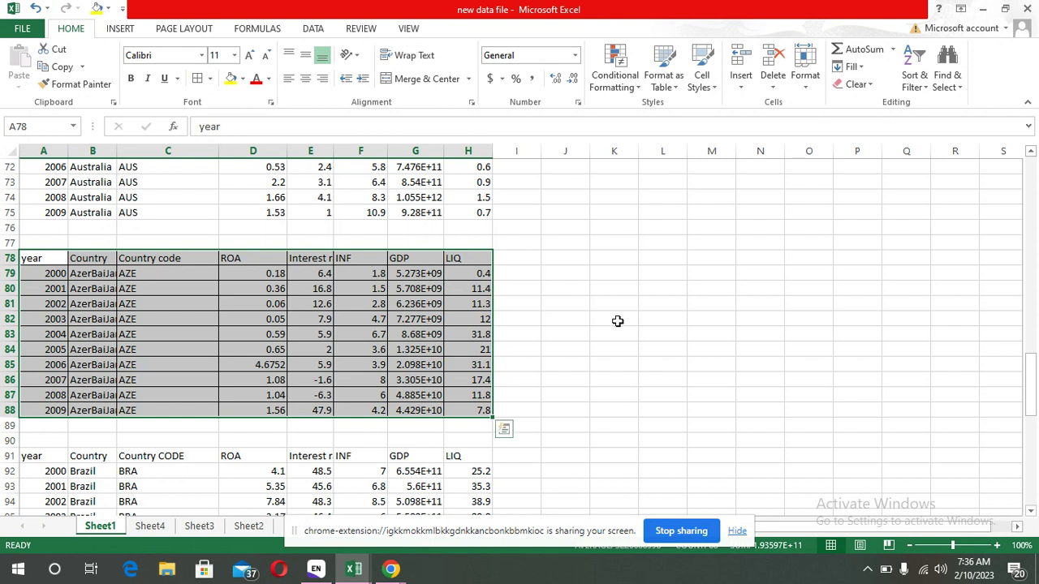
click(644, 345)
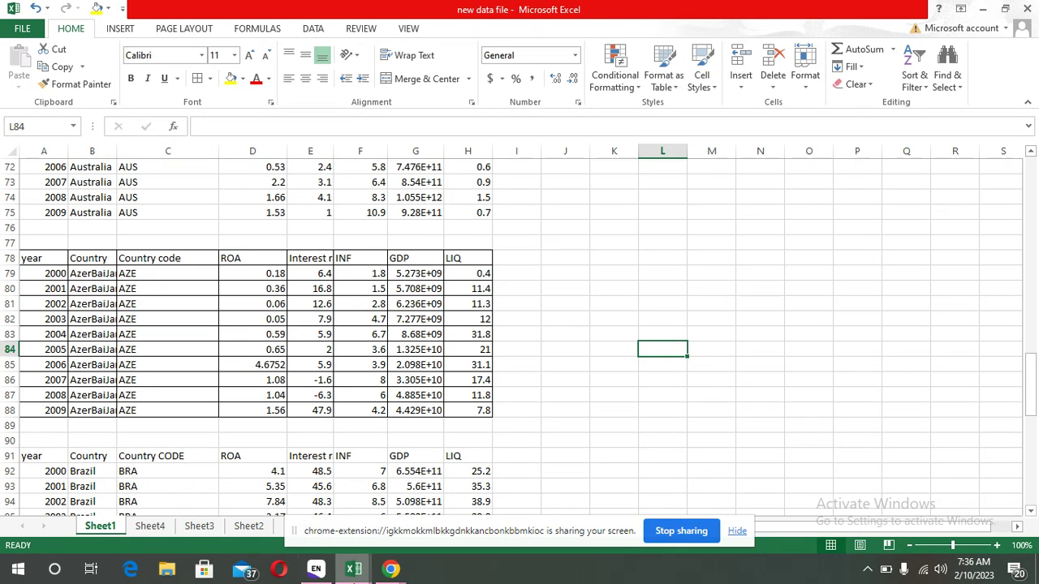
- Return to the Book1 workbook and look at the list of Data Analysis tools
click(353, 569)
click(541, 499)
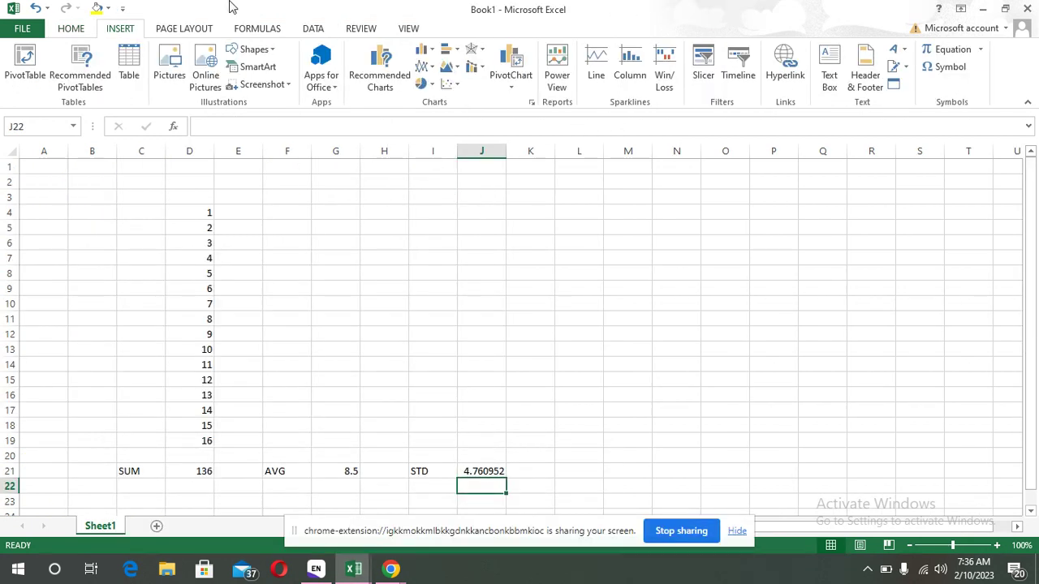
click(75, 32)
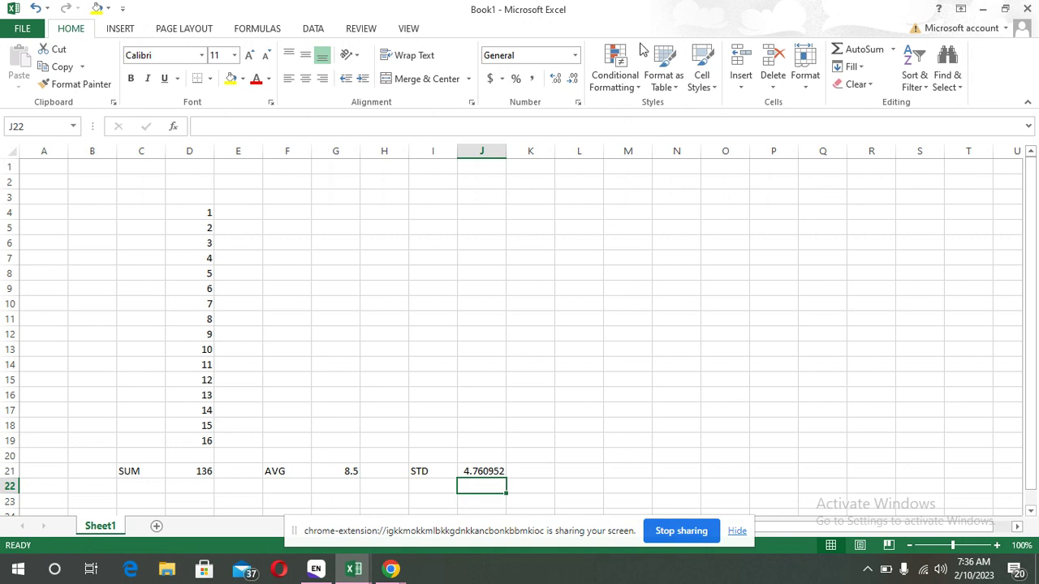
click(316, 34)
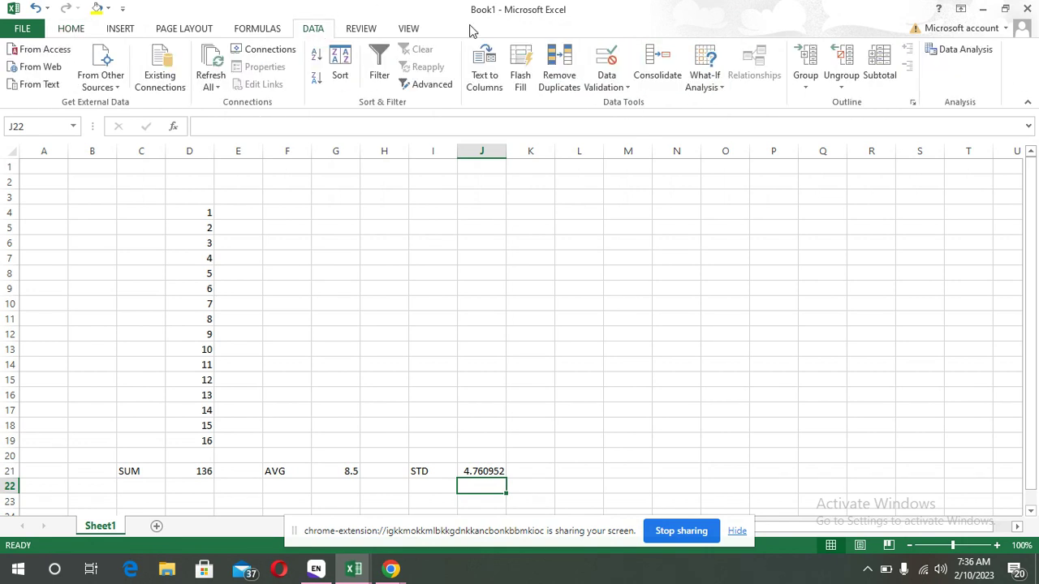
click(957, 57)
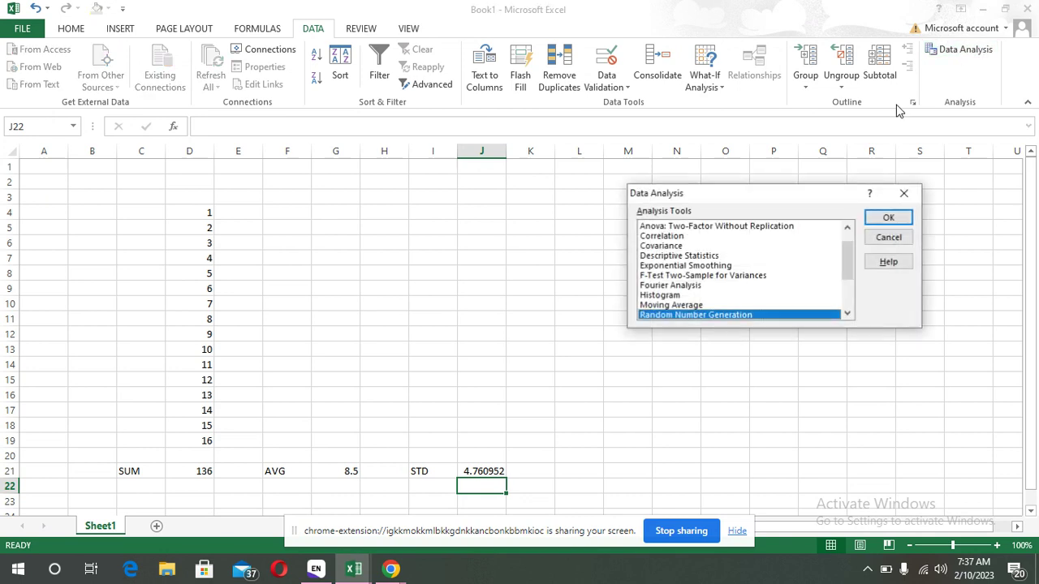
click(901, 195)
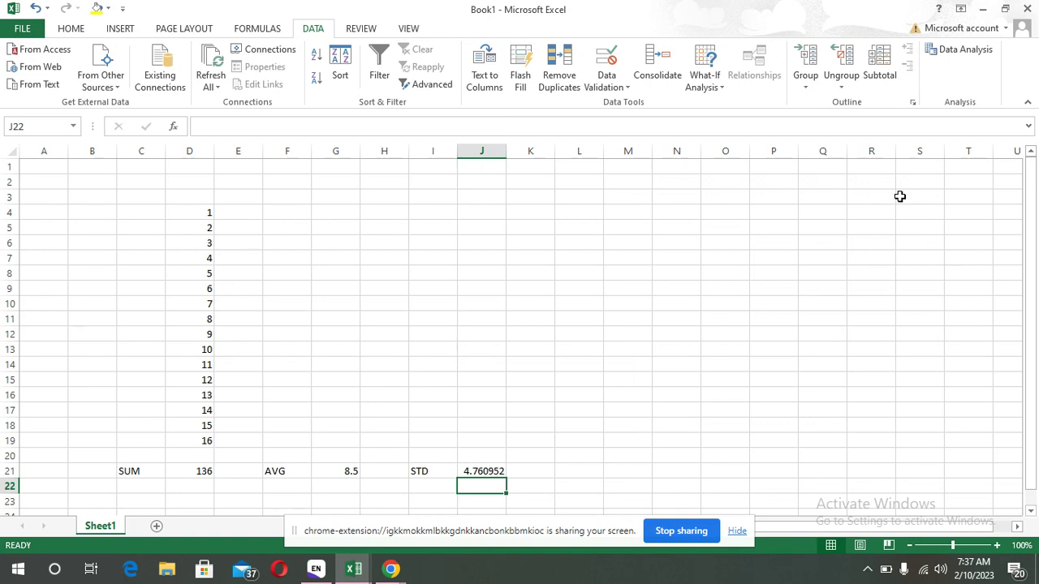